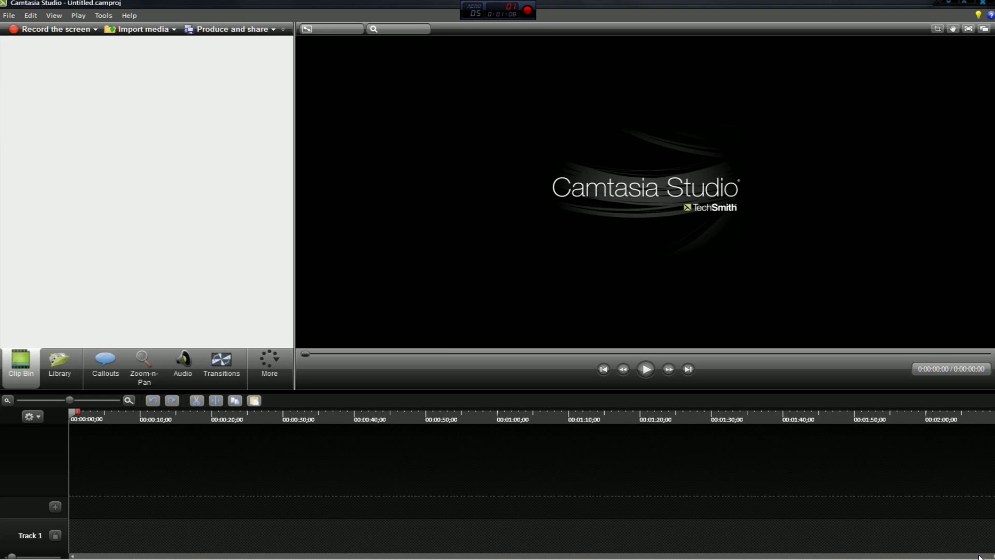
click(61, 369)
drag(291, 90, 277, 138)
click(20, 365)
Step: Switch to the file explorer and open the Movies folder inside Fraps on Volume (E:)
key(super)
click(188, 161)
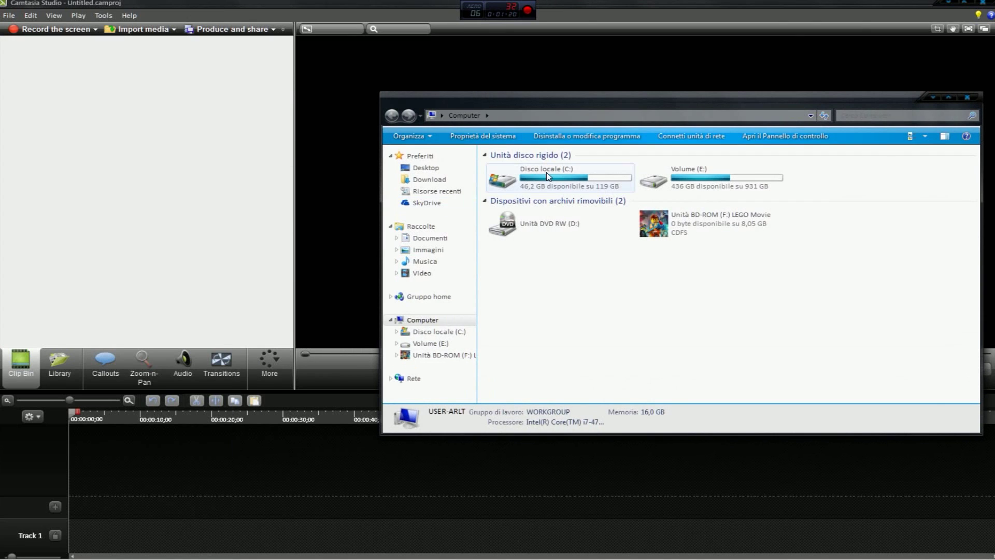
double_click(670, 170)
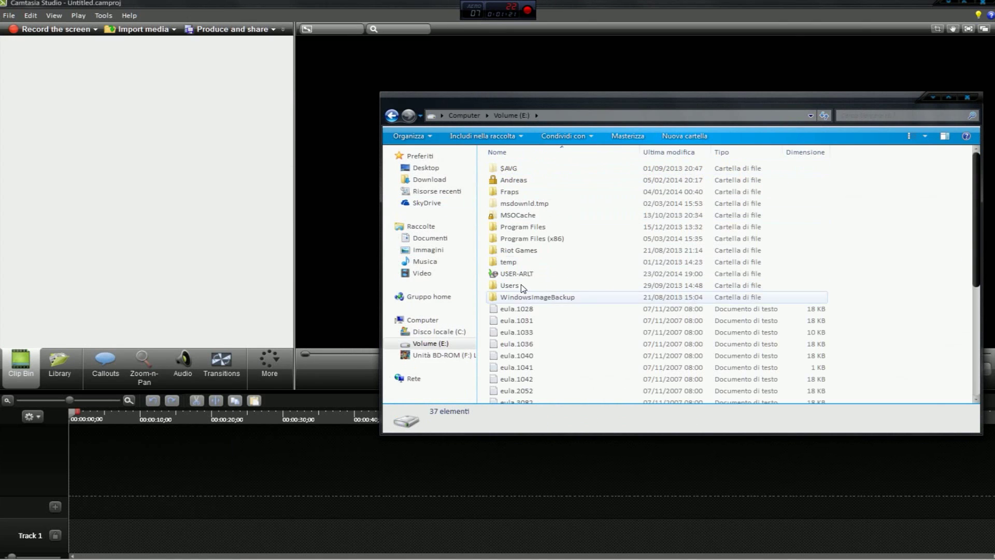
double_click(516, 191)
double_click(550, 275)
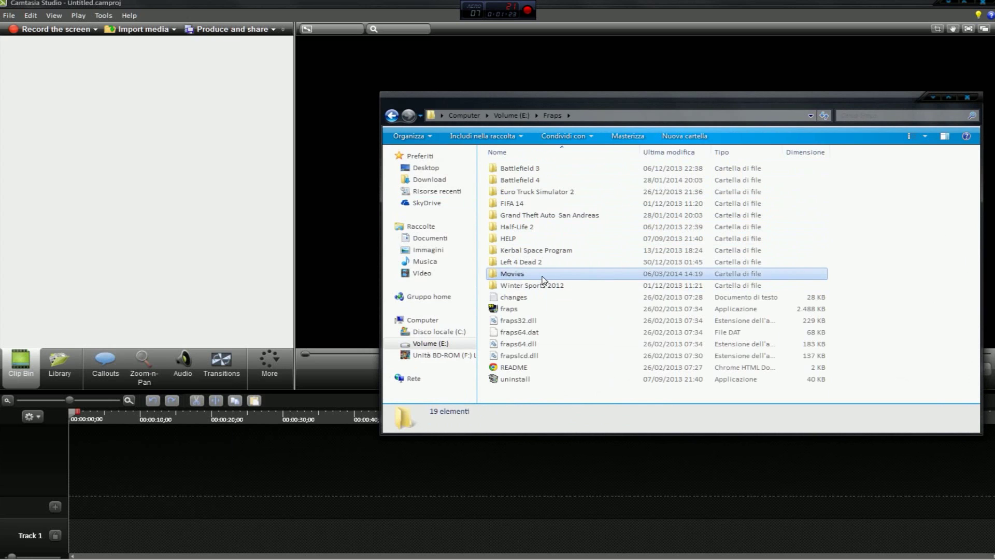
double_click(665, 189)
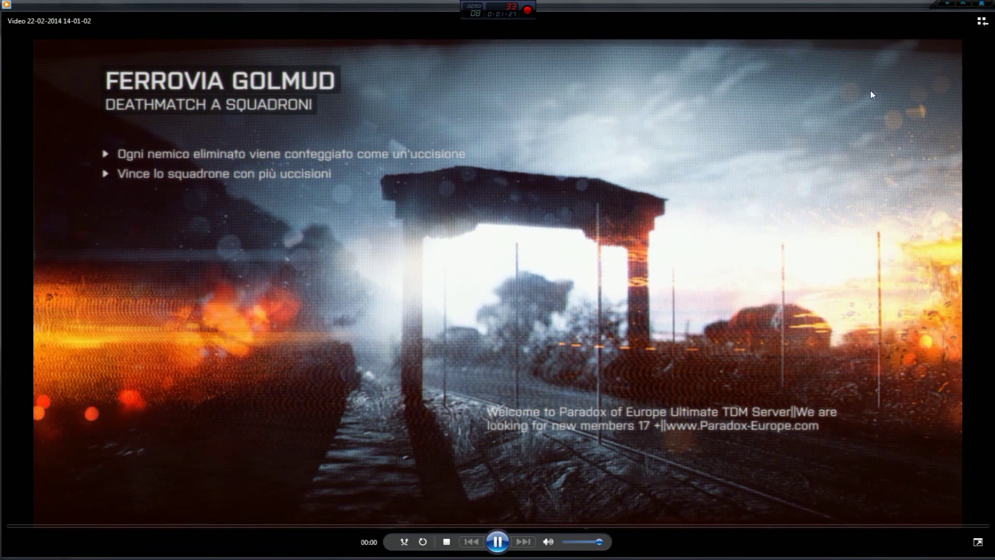
click(981, 4)
drag(670, 190, 5, 156)
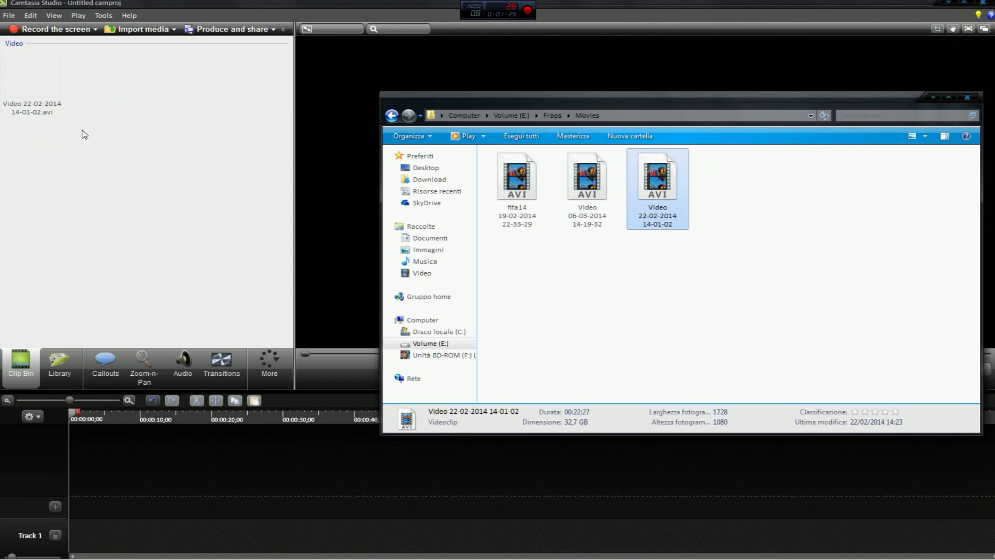
click(968, 100)
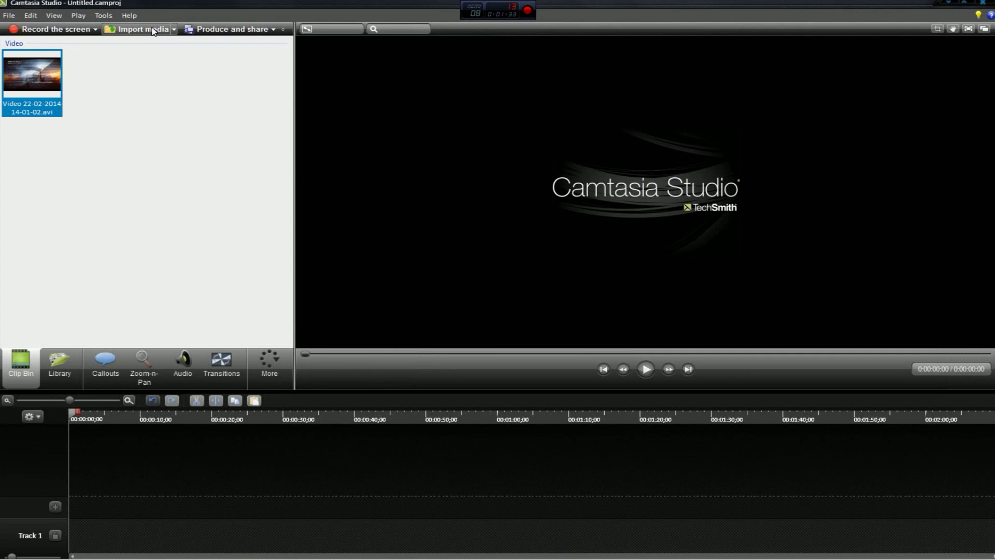
Step: Import the Intro-JD and Outro-JD videos together from the Intro, Outro & more folder
drag(10, 91, 33, 59)
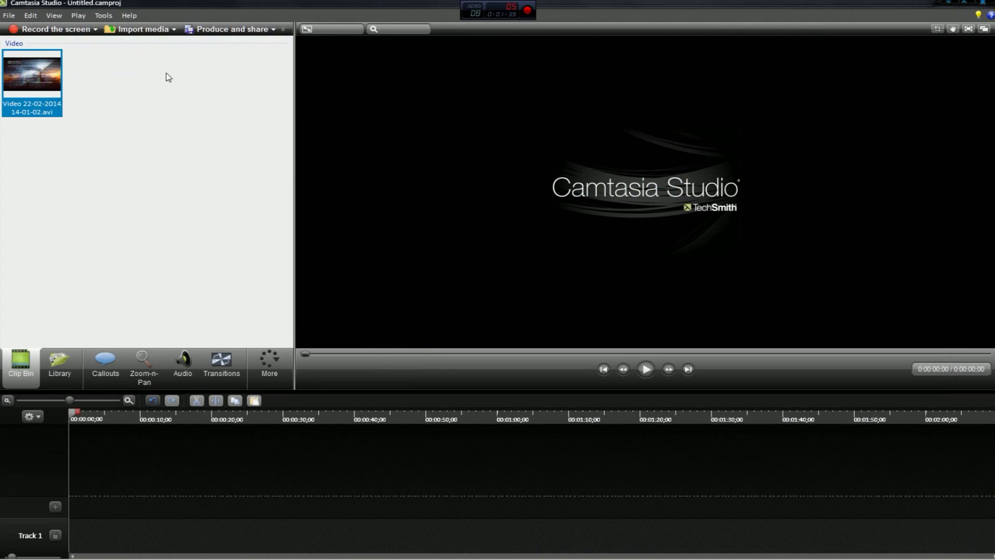
click(138, 29)
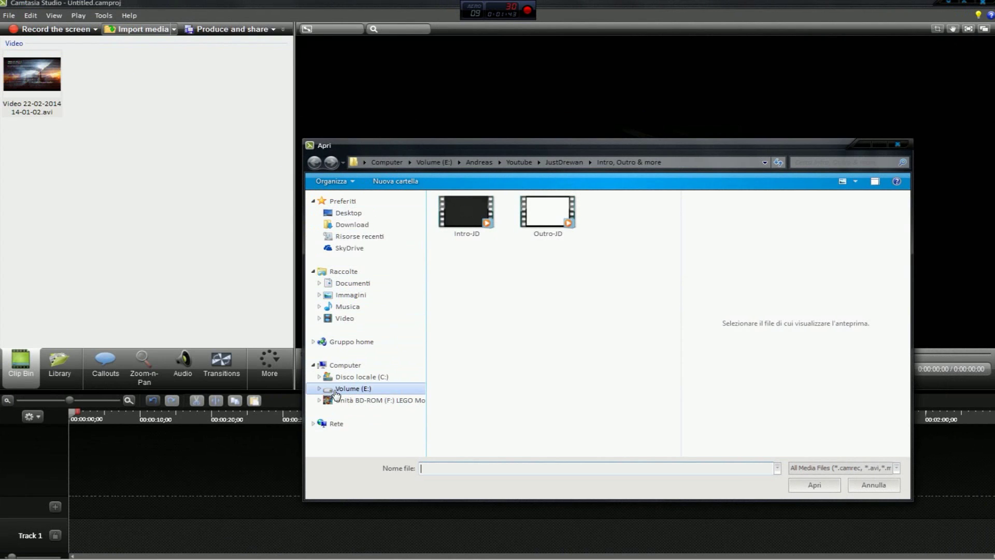
drag(603, 260, 420, 194)
click(814, 485)
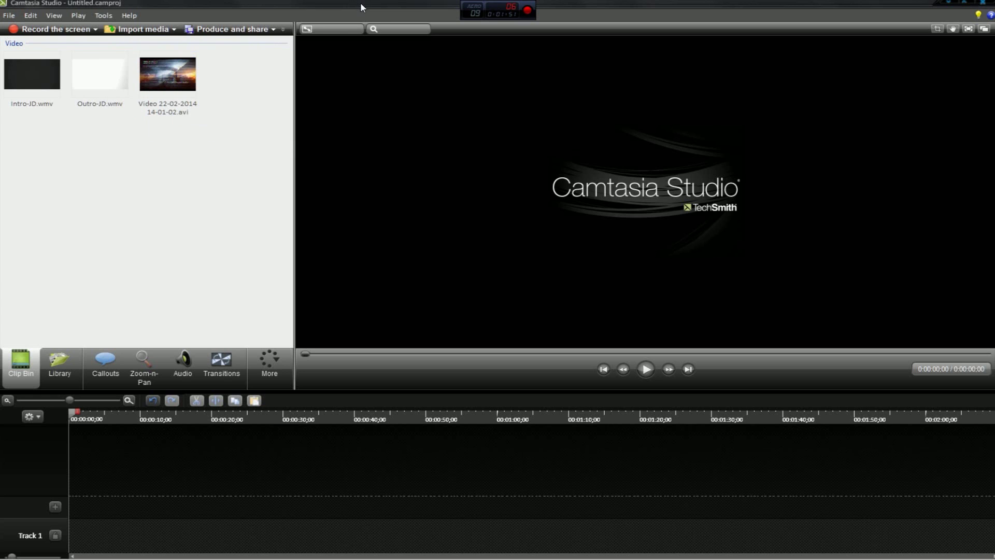
Step: Add the intro video from the intro folder on the desktop to the Clip Bin, and restore the editor to full screen
drag(360, 2, 552, 42)
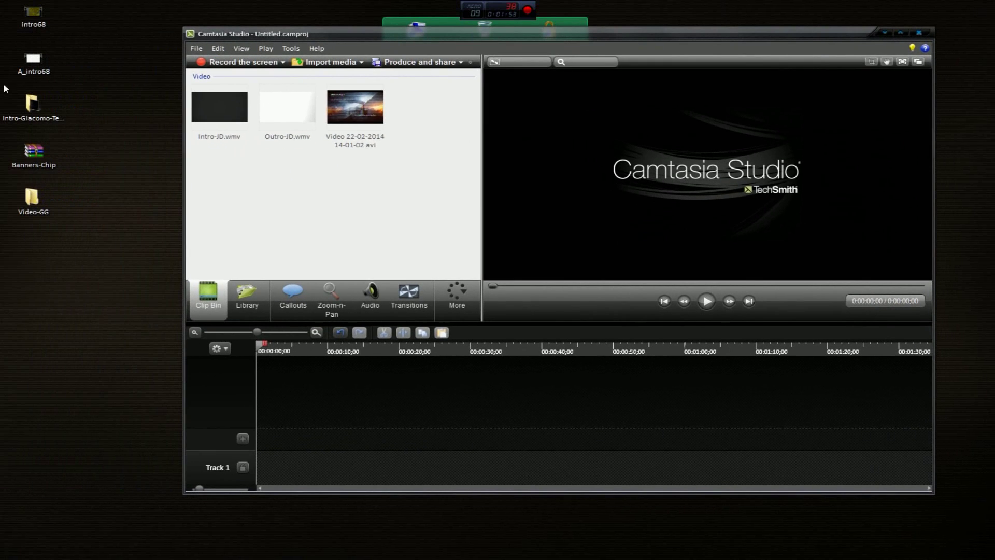
double_click(32, 106)
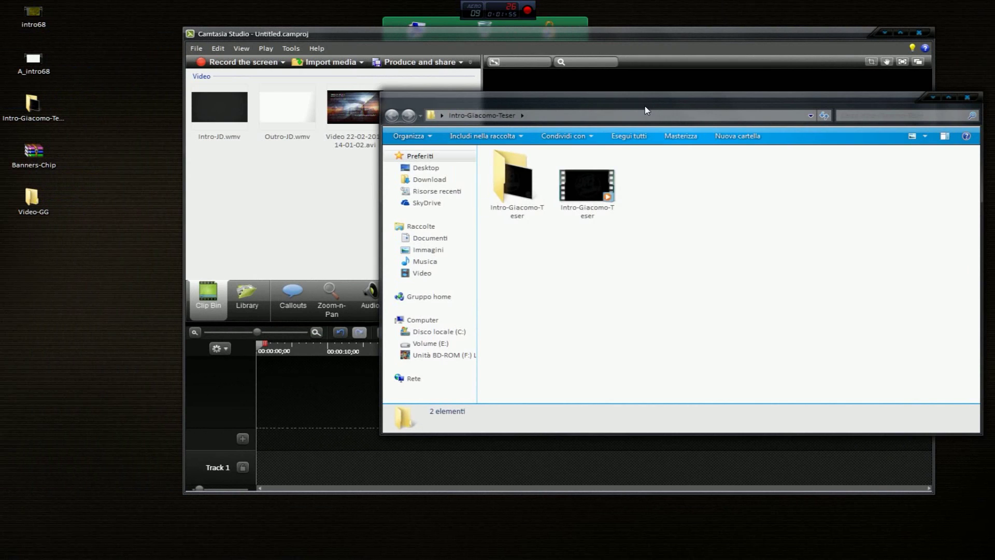
drag(643, 105, 613, 169)
drag(553, 284, 317, 228)
click(937, 160)
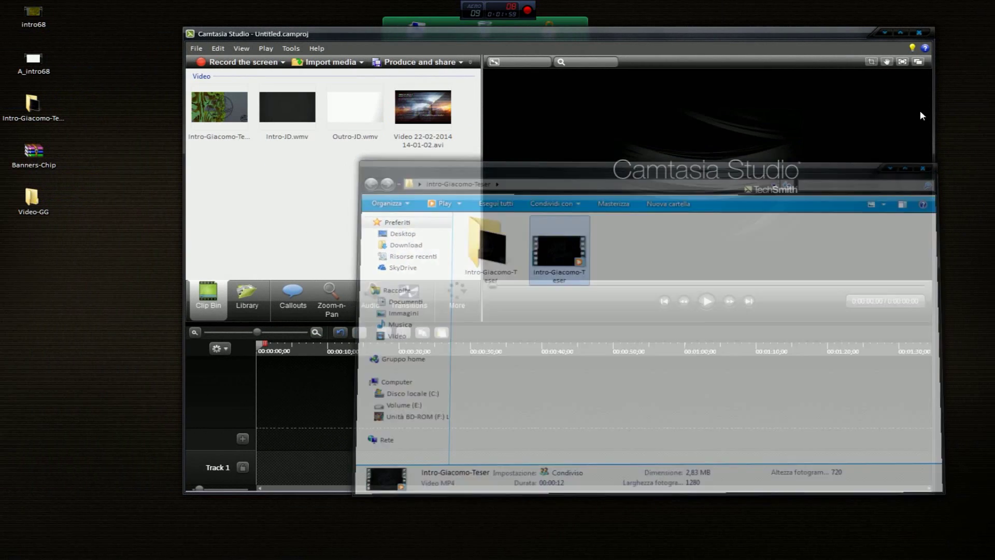
click(900, 32)
Step: Remove the intro video that came from the desktop folder from the Clip Bin
right_click(11, 88)
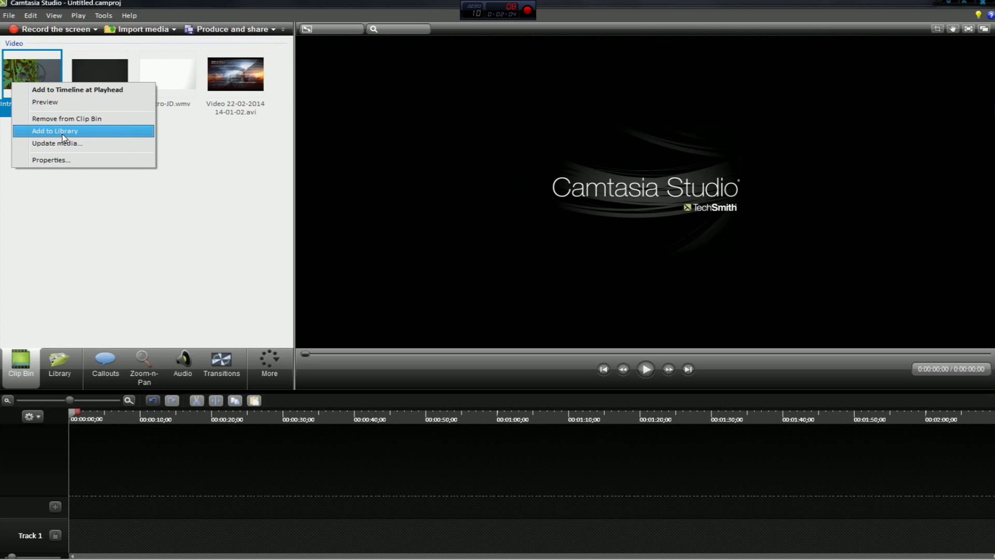
click(59, 119)
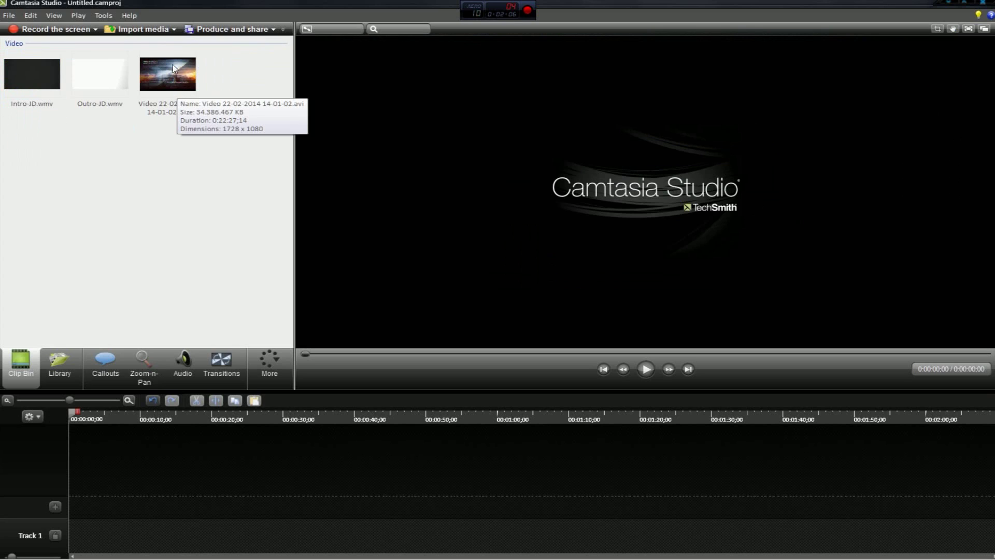
mouse_move(156, 79)
mouse_down()
mouse_move(146, 122)
mouse_move(194, 345)
mouse_move(209, 505)
mouse_move(164, 224)
mouse_move(169, 78)
mouse_up()
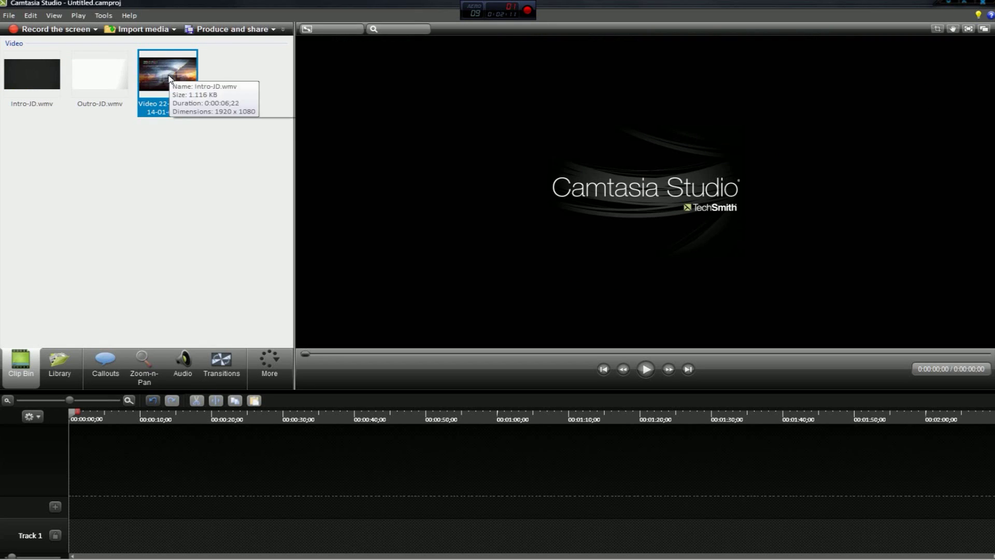
click(3, 103)
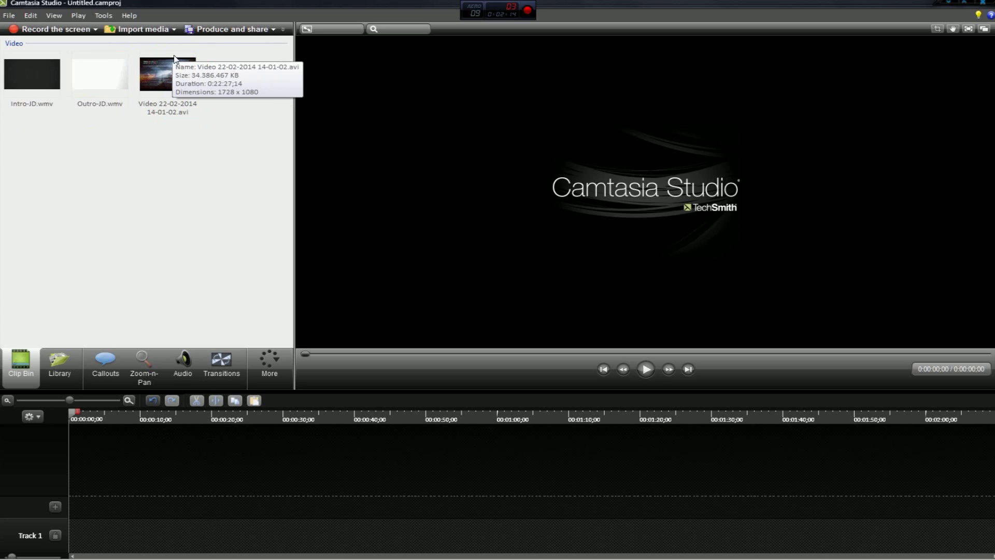
drag(174, 67, 238, 528)
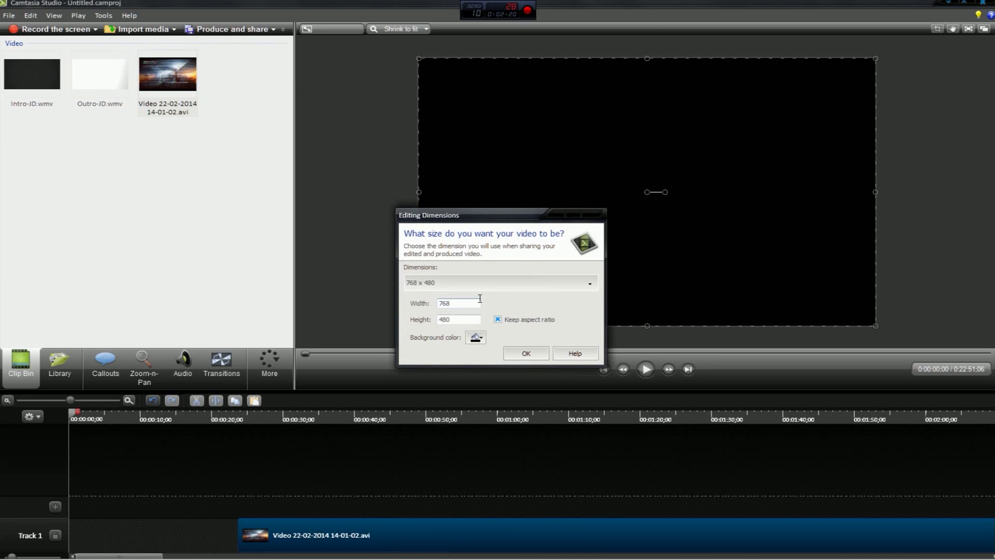
Step: Set the project's editing dimensions to 1920 x 1080
drag(421, 223, 437, 221)
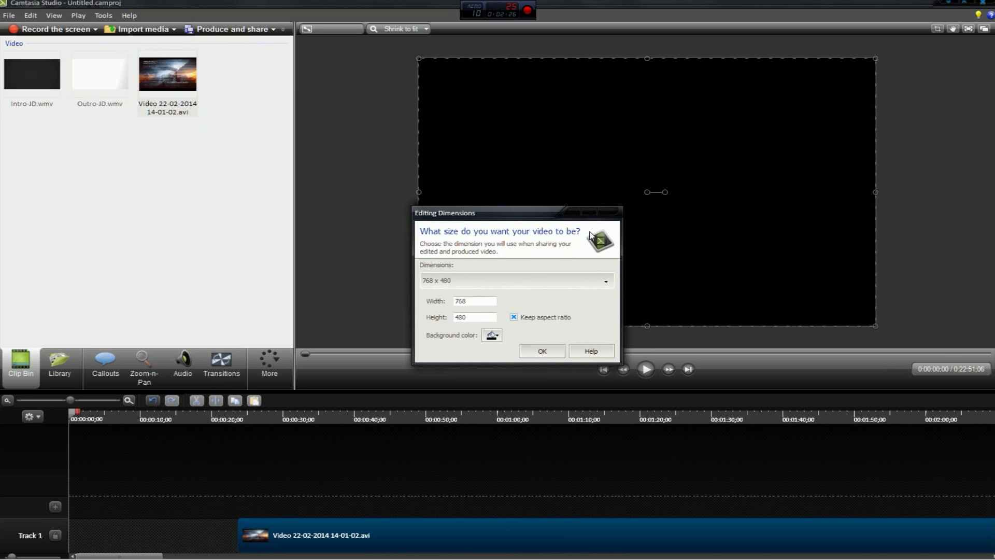
click(453, 278)
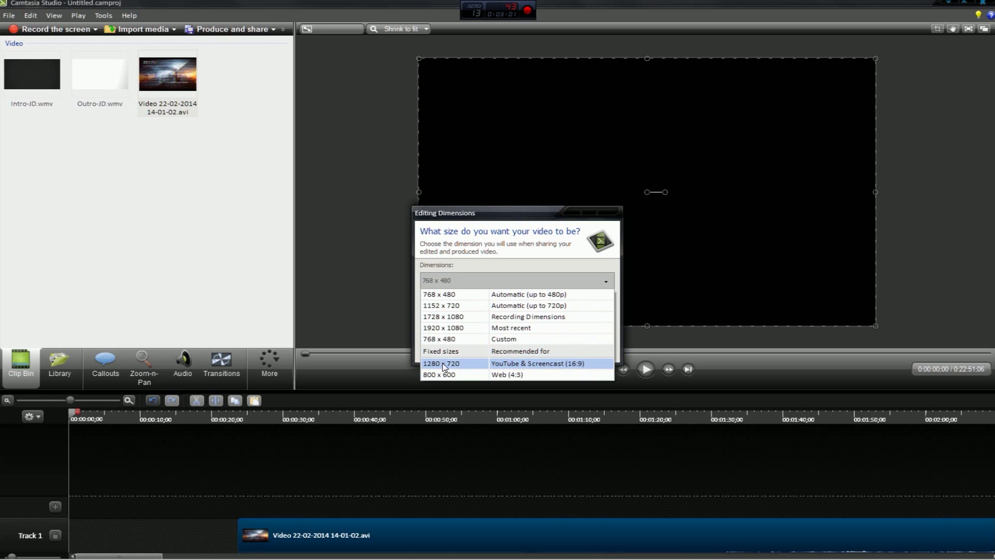
click(514, 327)
click(542, 350)
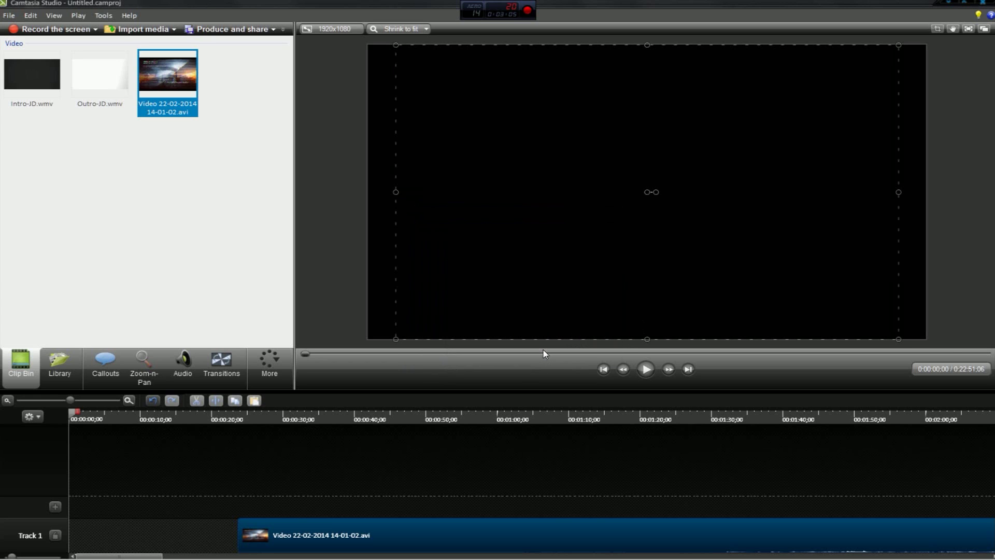
Step: Move the gameplay clip to start at about 15 seconds on Track 1 and scale it down proportionally on the canvas
drag(333, 537, 296, 537)
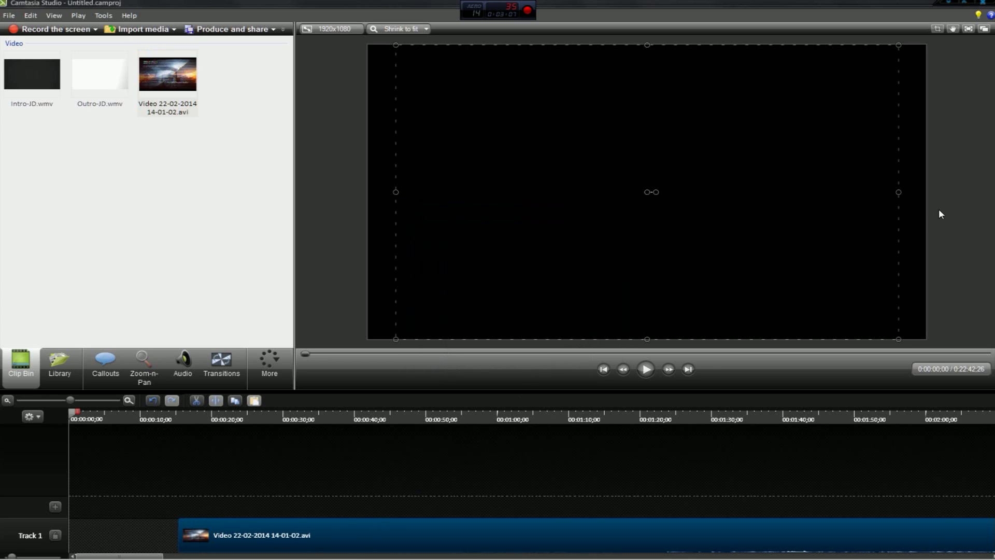
drag(238, 414, 126, 414)
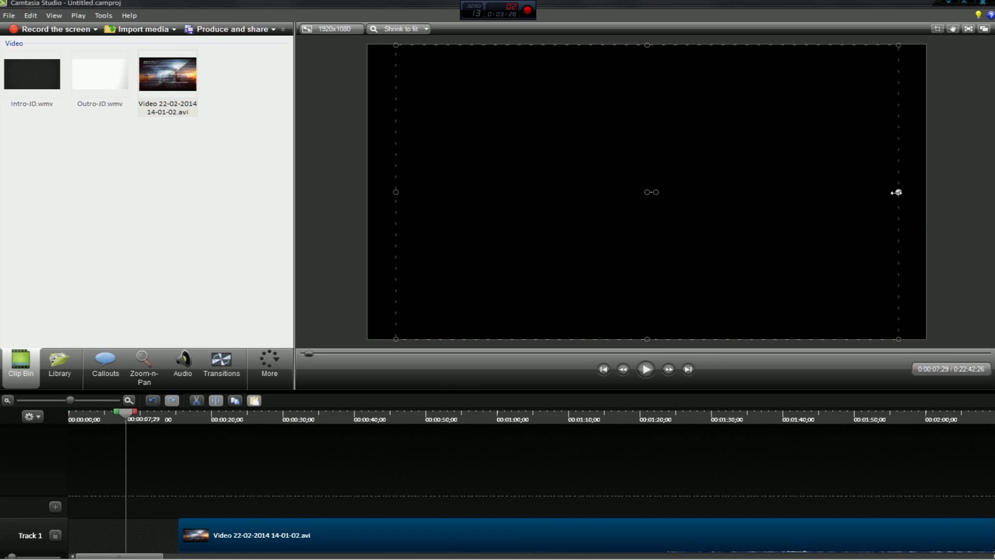
drag(896, 337, 807, 286)
Step: Preview the reduced gameplay clip at 0:00:31;22 and centre it horizontally on the canvas
drag(353, 469, 378, 469)
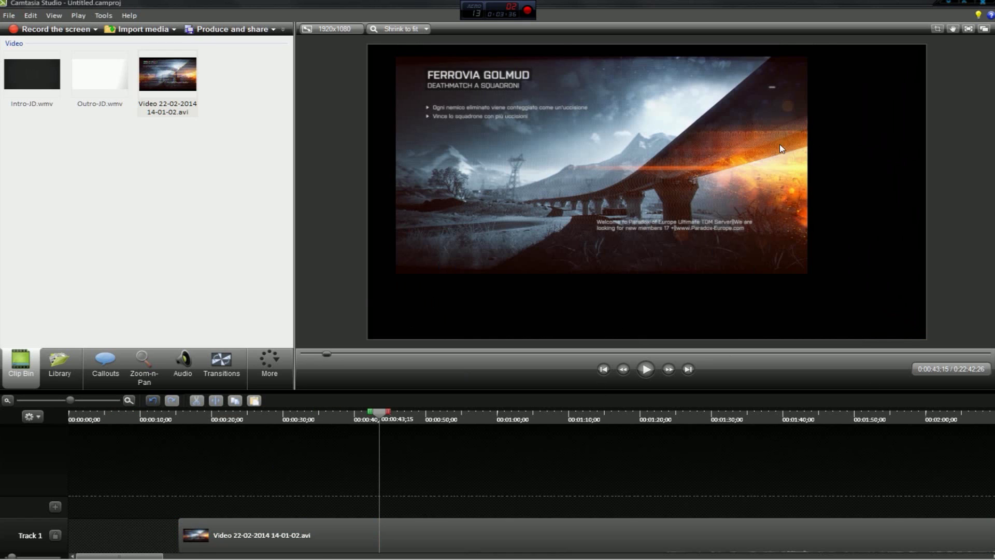
click(330, 540)
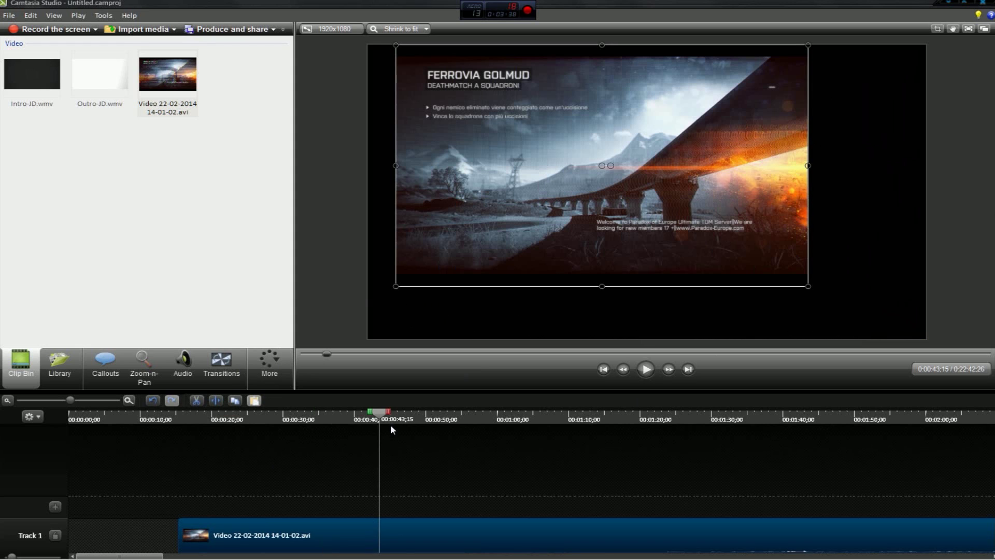
drag(383, 417, 122, 419)
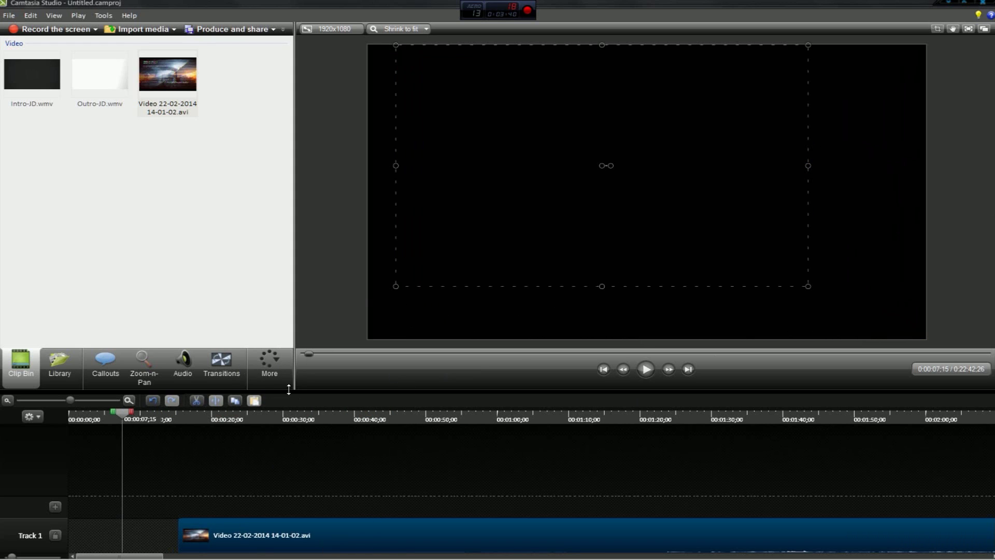
drag(216, 425, 293, 422)
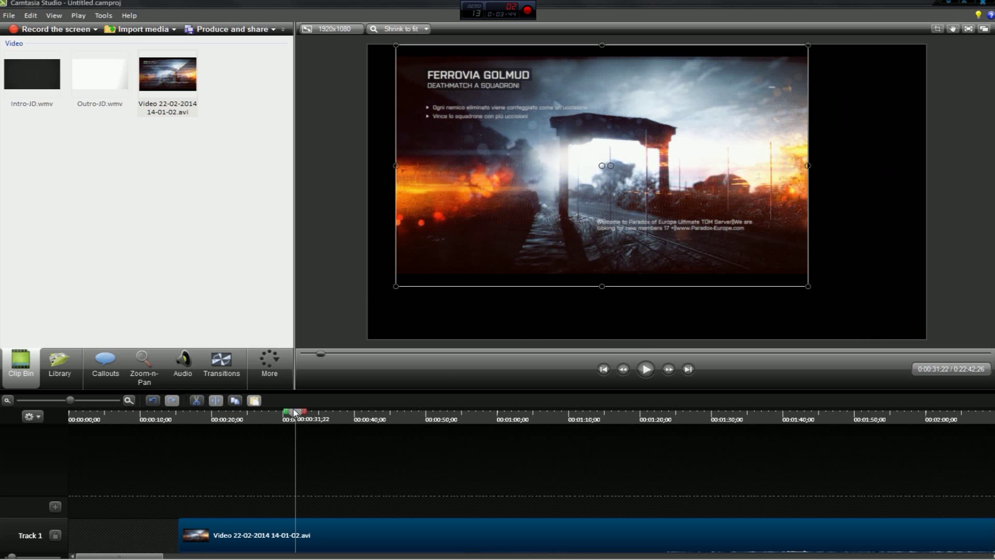
drag(704, 163, 748, 163)
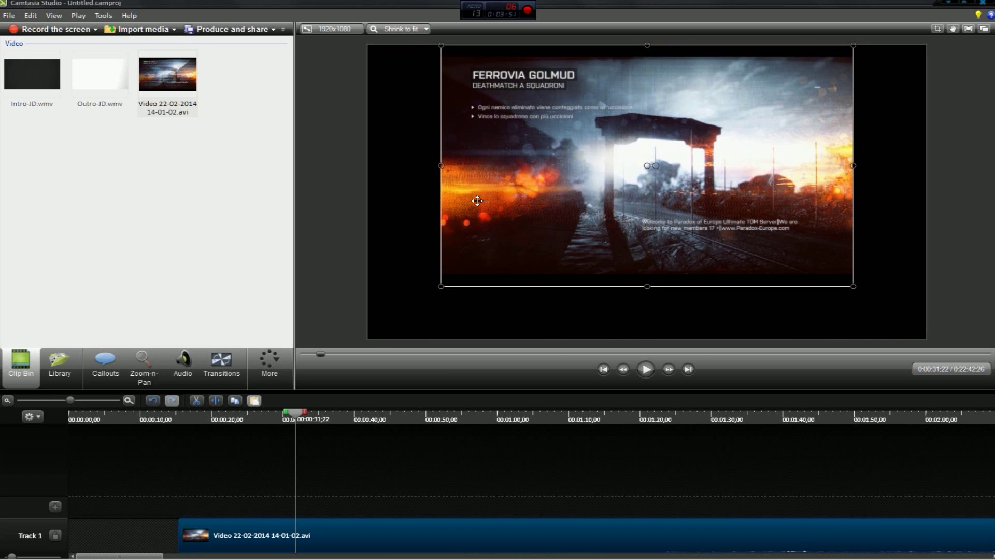
Step: Stretch the gameplay clip down and out to both sides so it fills the whole canvas
drag(646, 286, 646, 287)
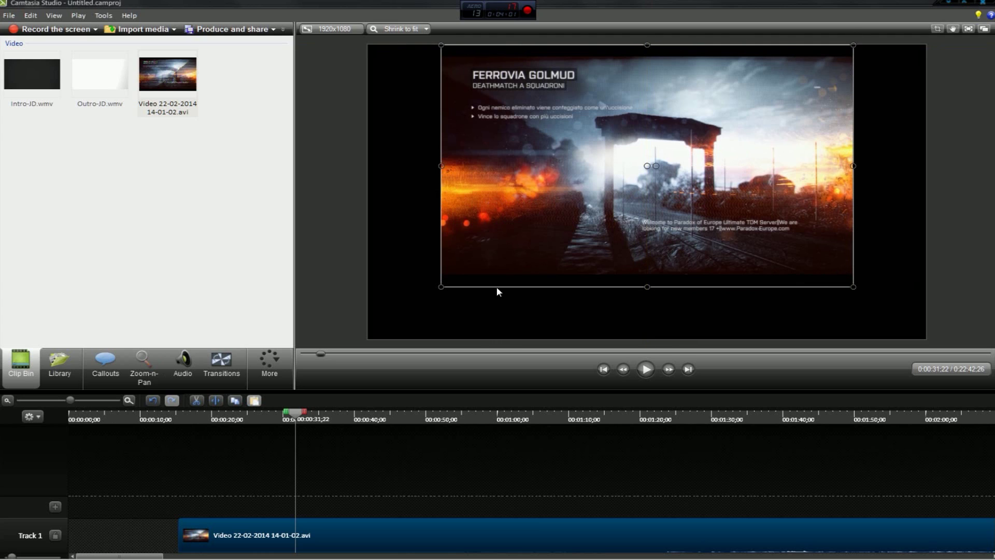
drag(645, 285, 648, 339)
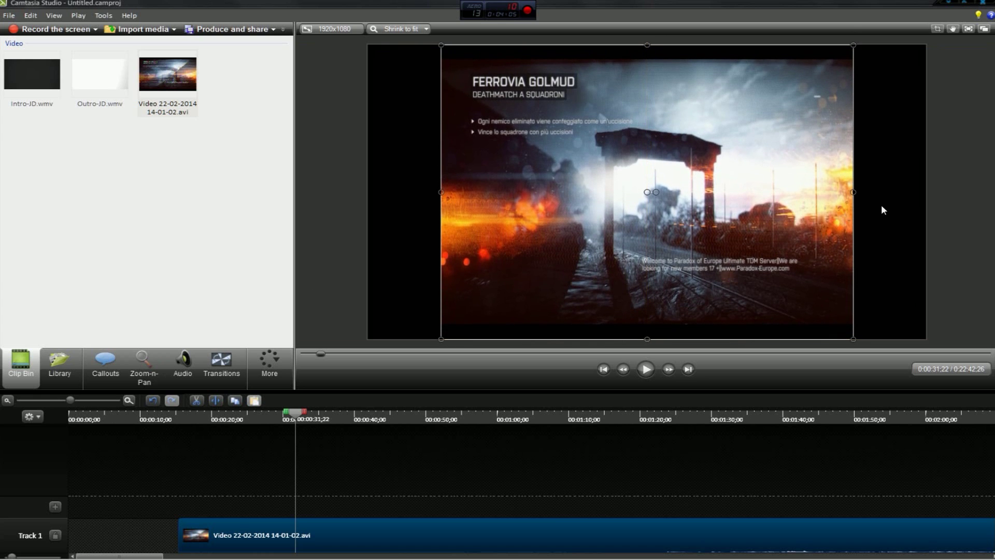
drag(851, 191, 926, 191)
drag(441, 192, 368, 193)
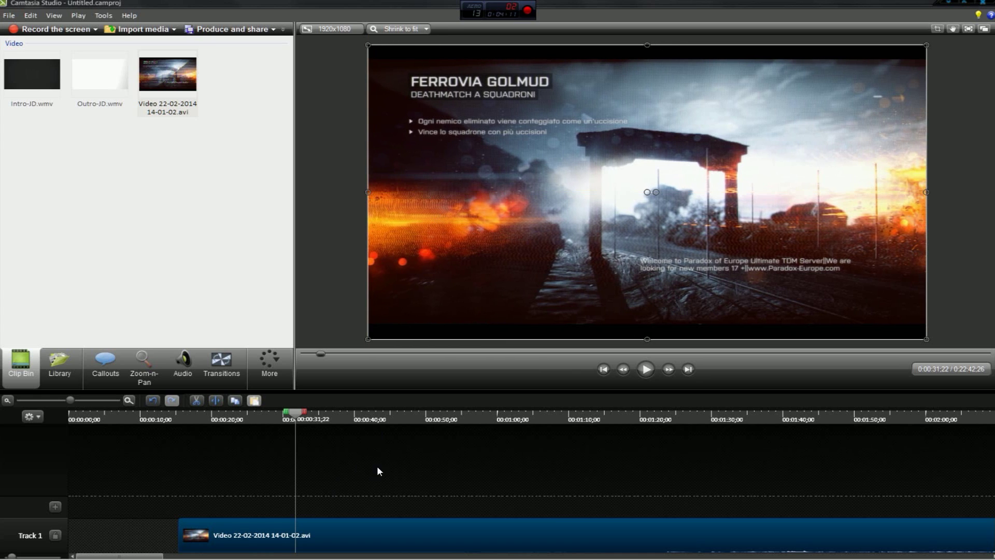
Step: Set the playhead to 0:01:50;25 and move the gameplay clip on Track 1 to start at about 21 seconds
mouse_move(283, 538)
mouse_down()
mouse_move(204, 530)
mouse_move(275, 531)
mouse_up()
click(374, 538)
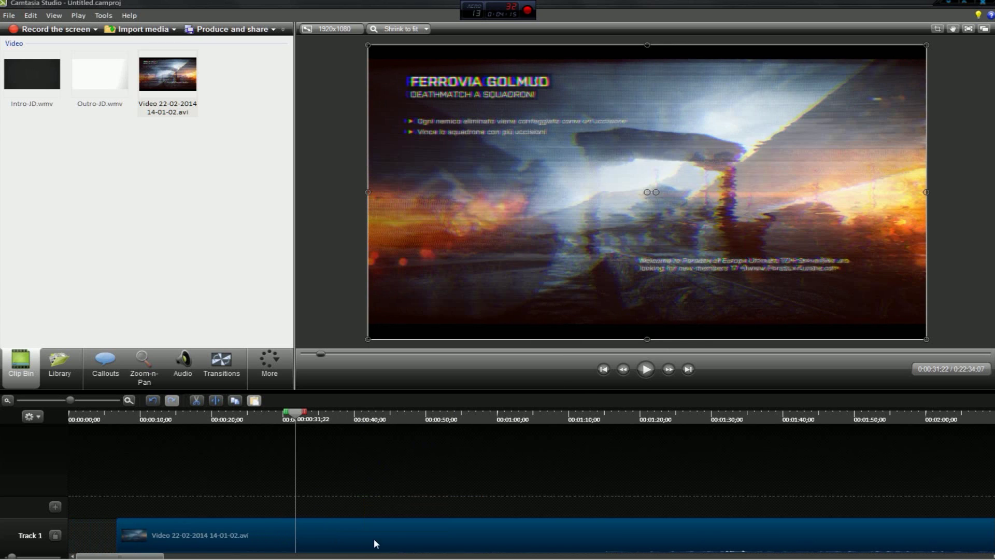
click(279, 298)
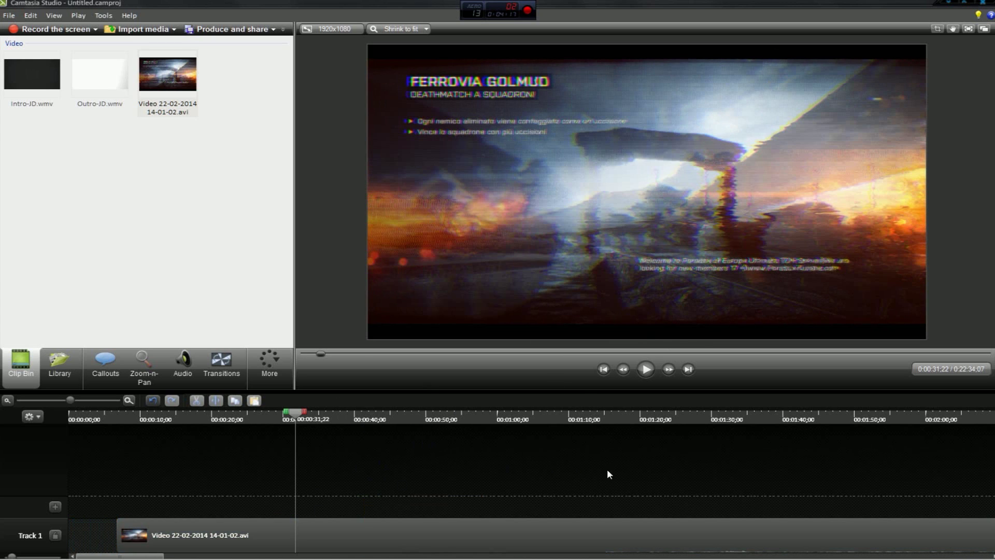
drag(733, 414, 860, 414)
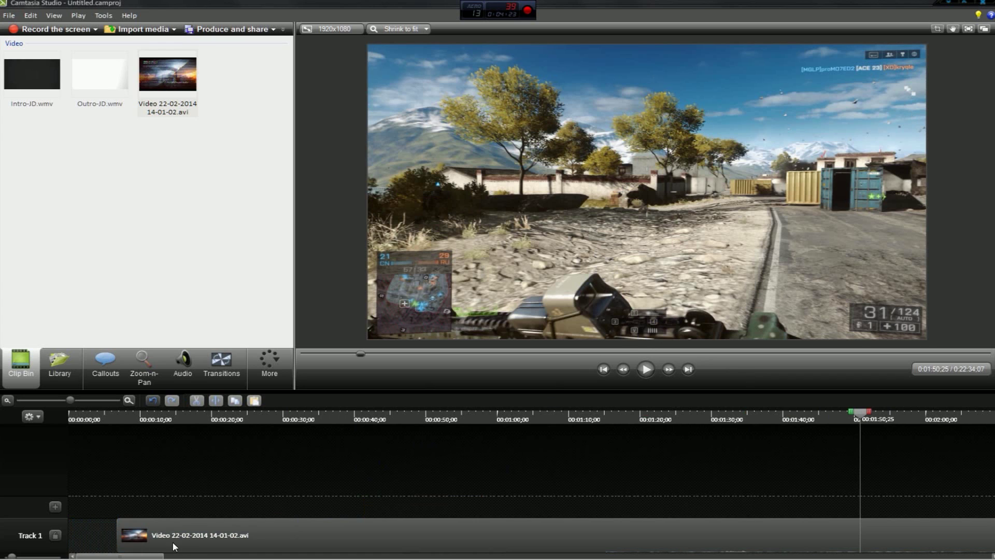
drag(174, 547, 276, 517)
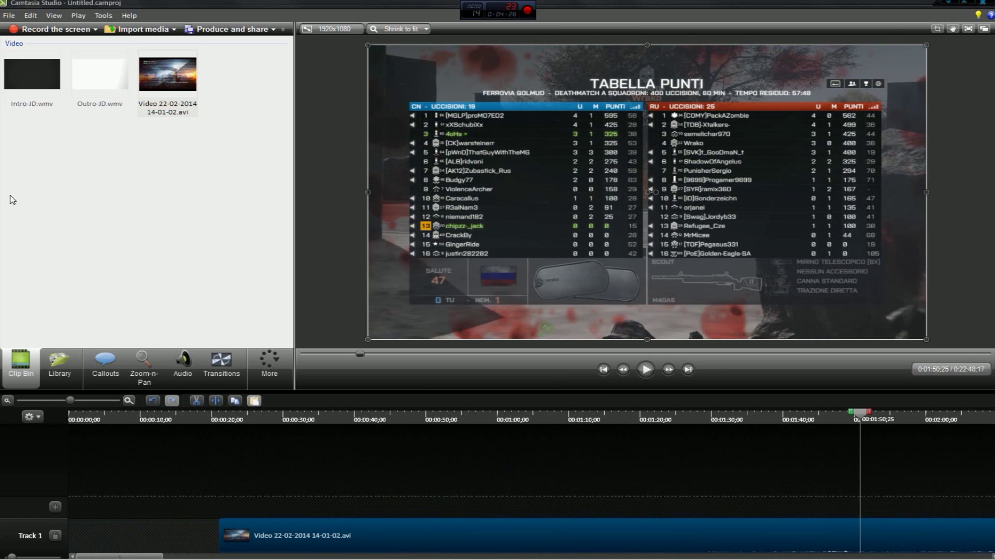
Step: Place Intro-JD.wmv at the start of Track 1 and move the gameplay clip so it starts directly after the intro
drag(41, 77, 98, 543)
drag(32, 78, 109, 556)
click(145, 515)
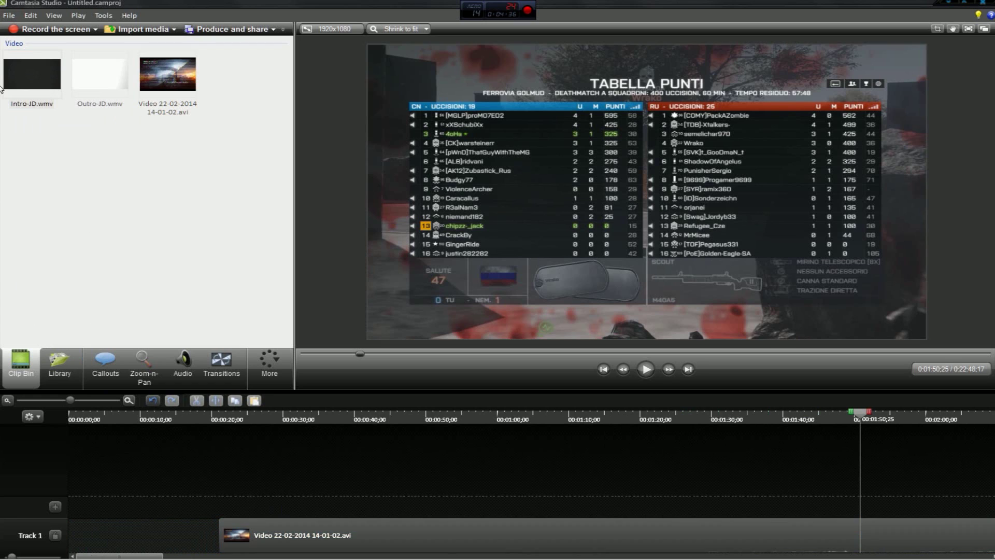
drag(26, 68, 110, 520)
drag(318, 532, 88, 532)
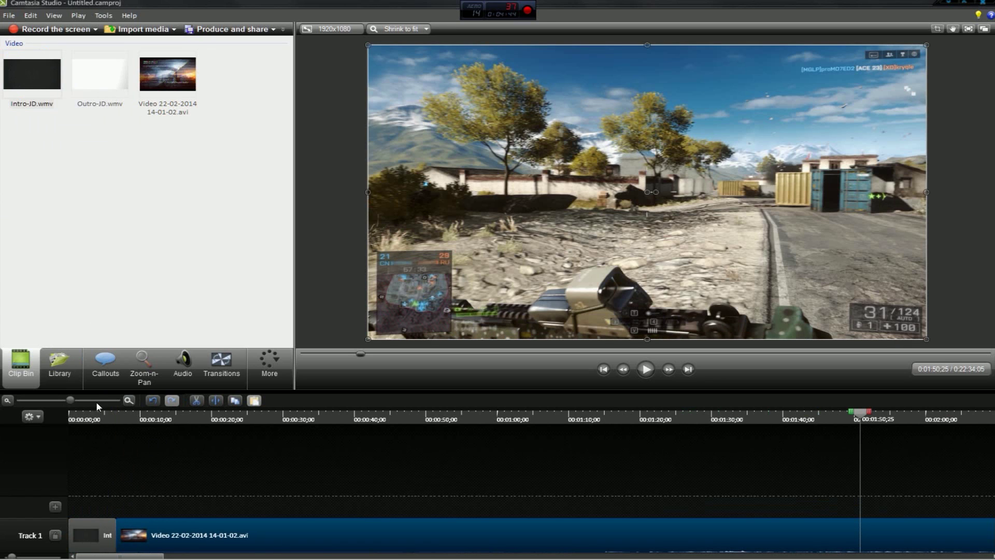
Step: Play through the cut between the intro and gameplay clips, and set the playhead on the cut at 0:00:06;21
click(106, 400)
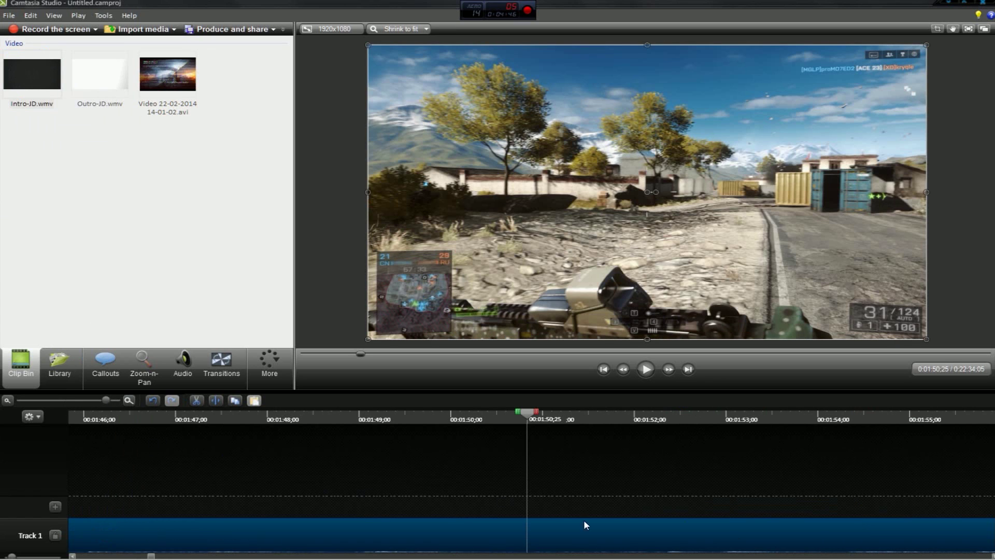
drag(154, 556, 82, 557)
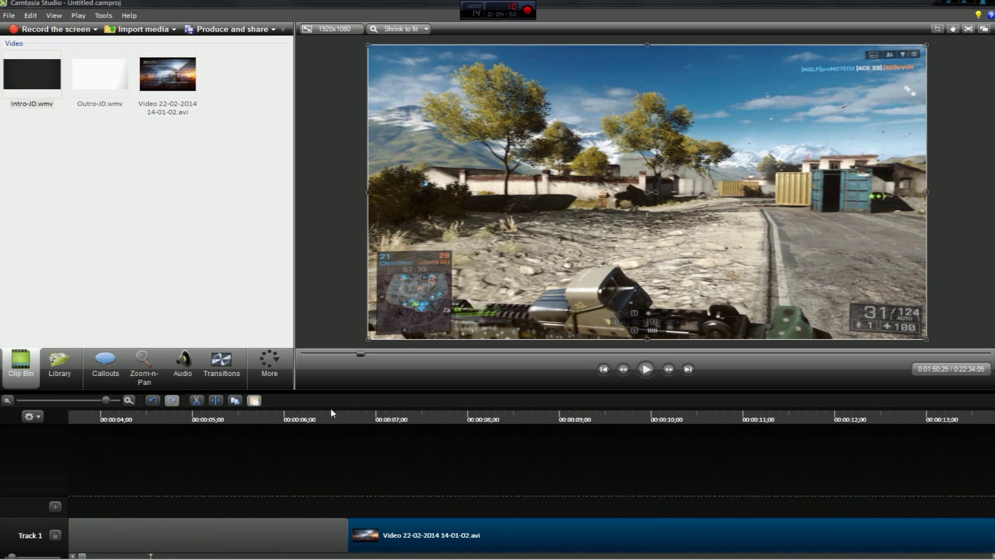
click(351, 415)
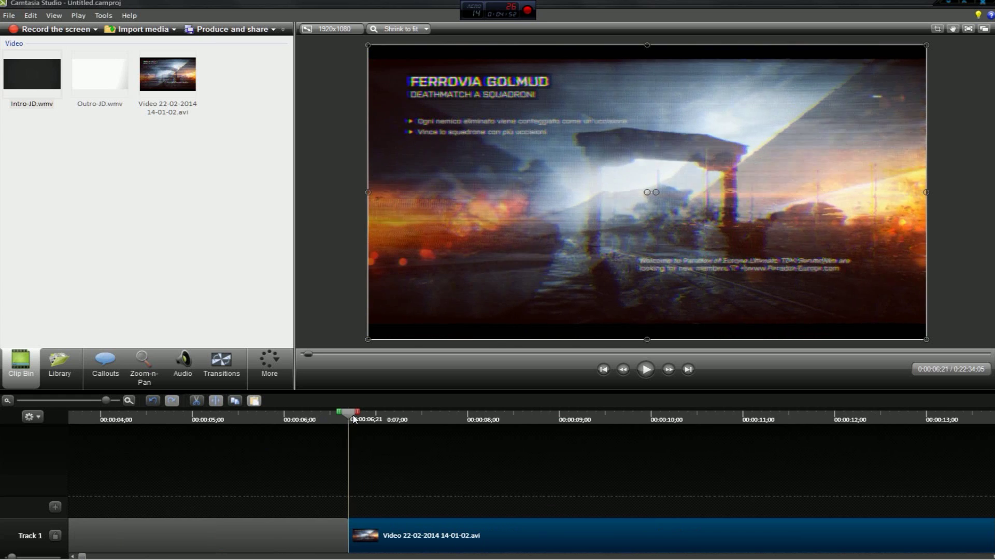
drag(353, 418, 229, 413)
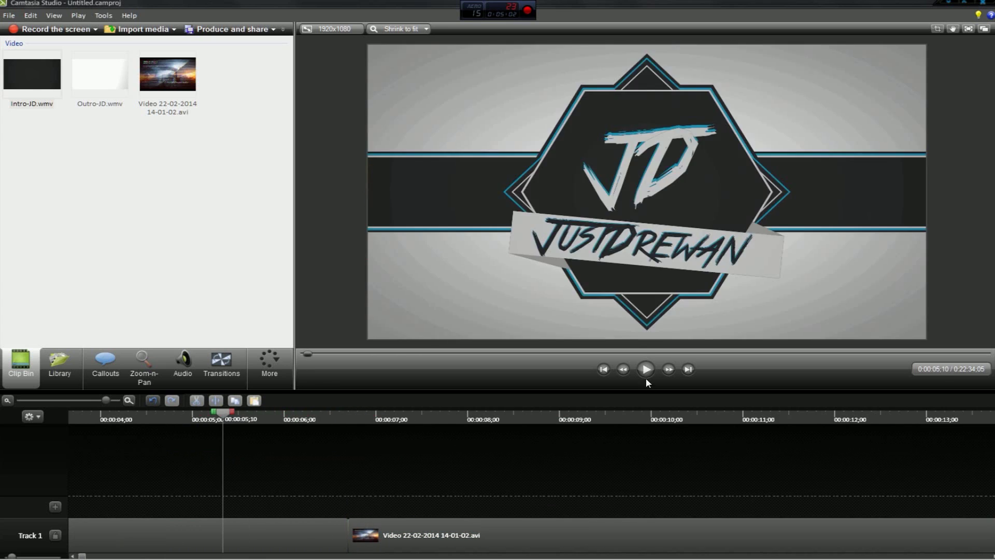
click(645, 370)
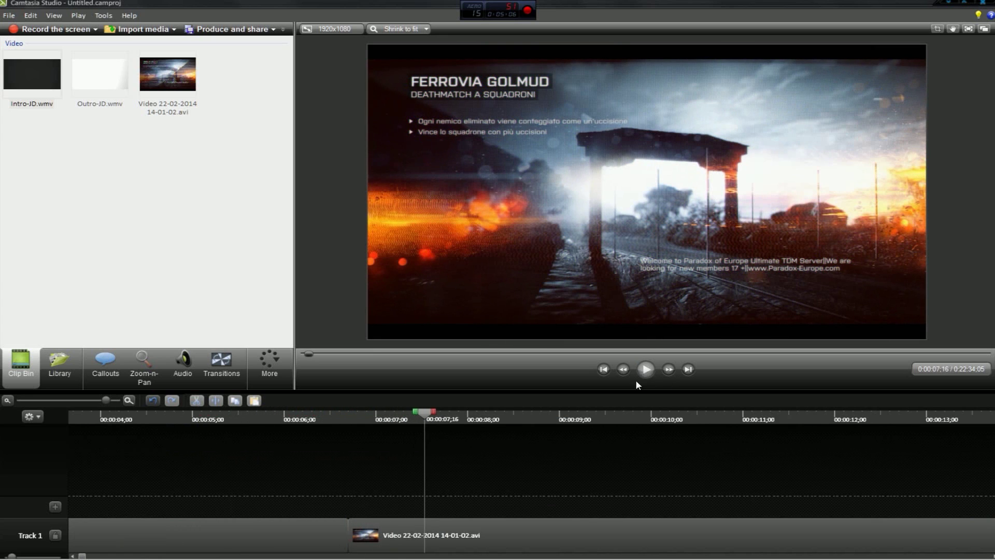
drag(423, 418, 278, 428)
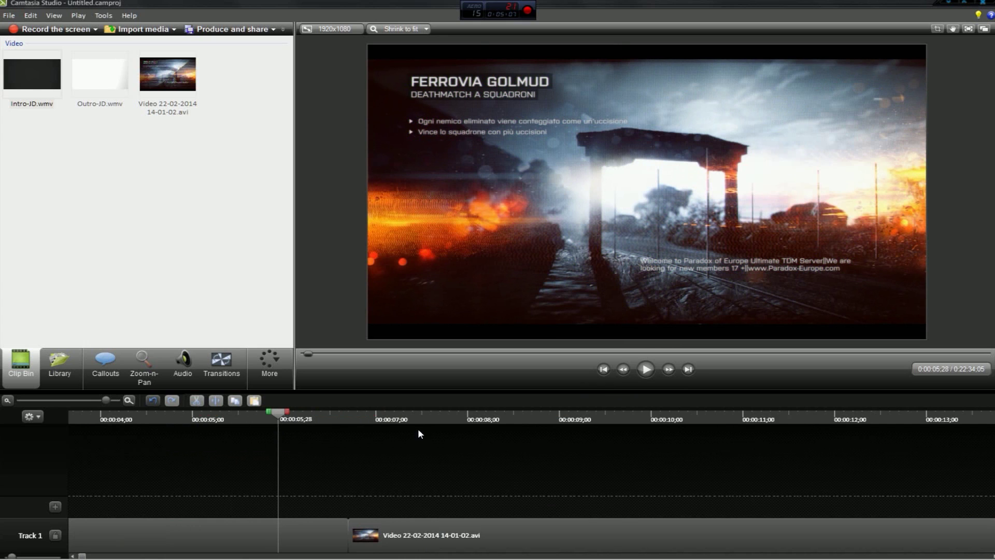
click(645, 369)
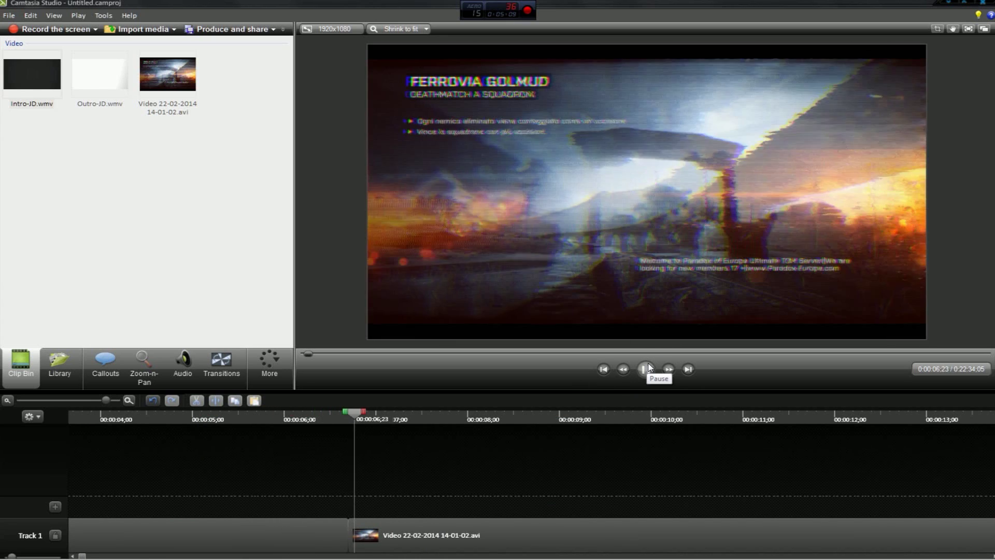
drag(427, 415, 349, 427)
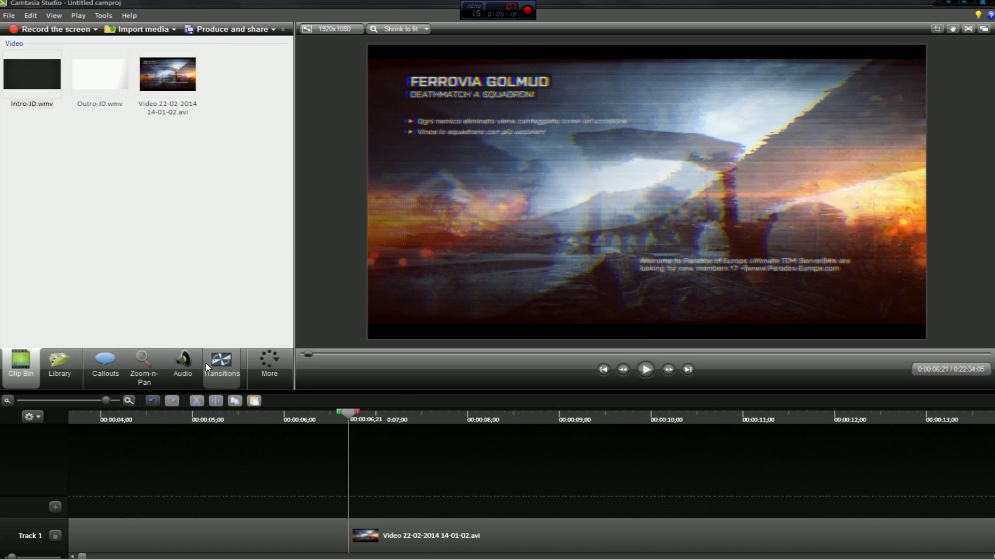
Step: Browse the available transitions, looking at Dissolve, Fade through black, Glow and Radial blur
click(276, 368)
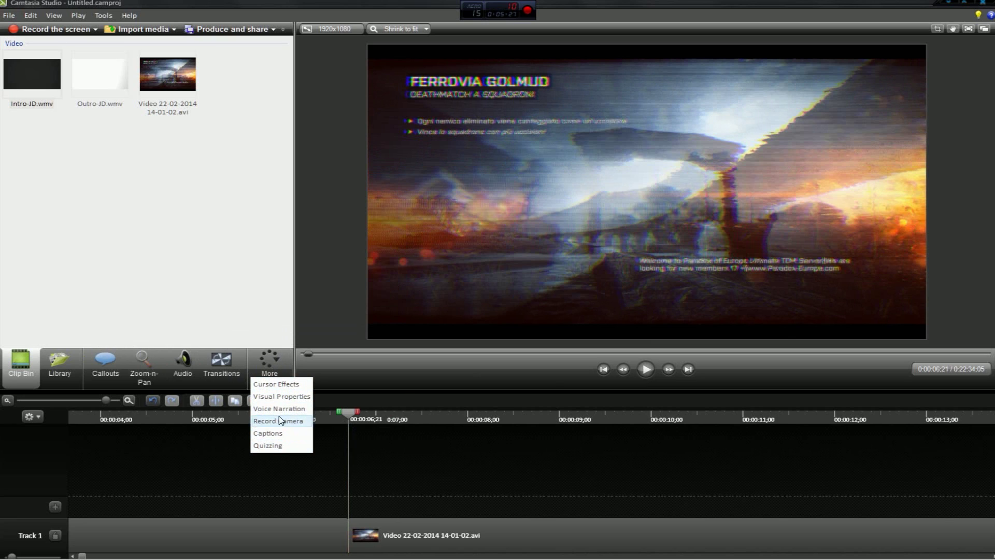
click(218, 365)
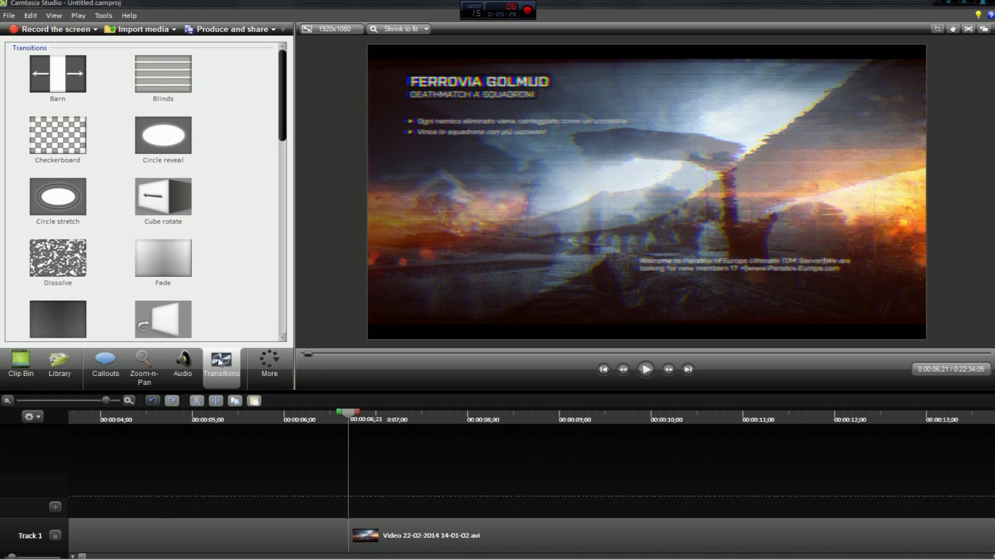
drag(284, 124, 262, 114)
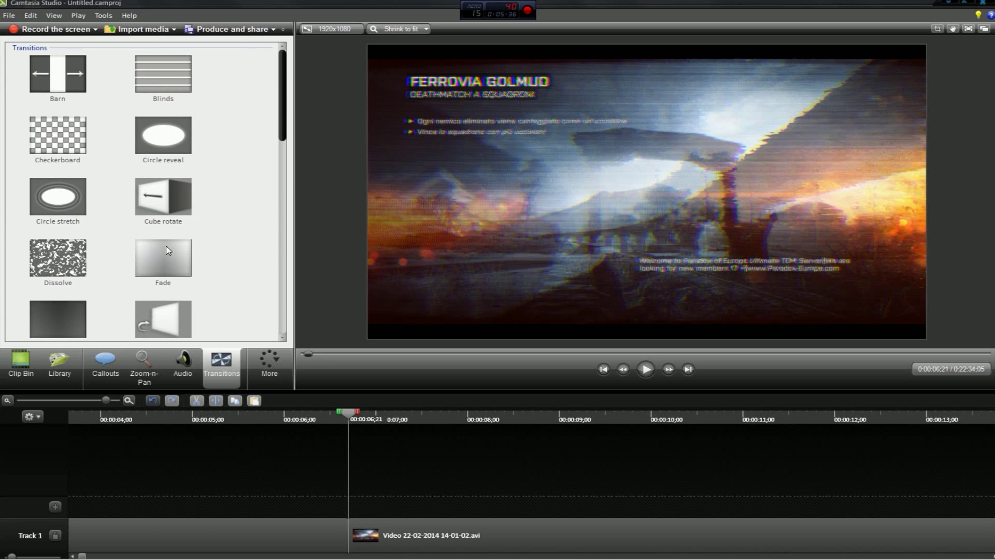
click(58, 254)
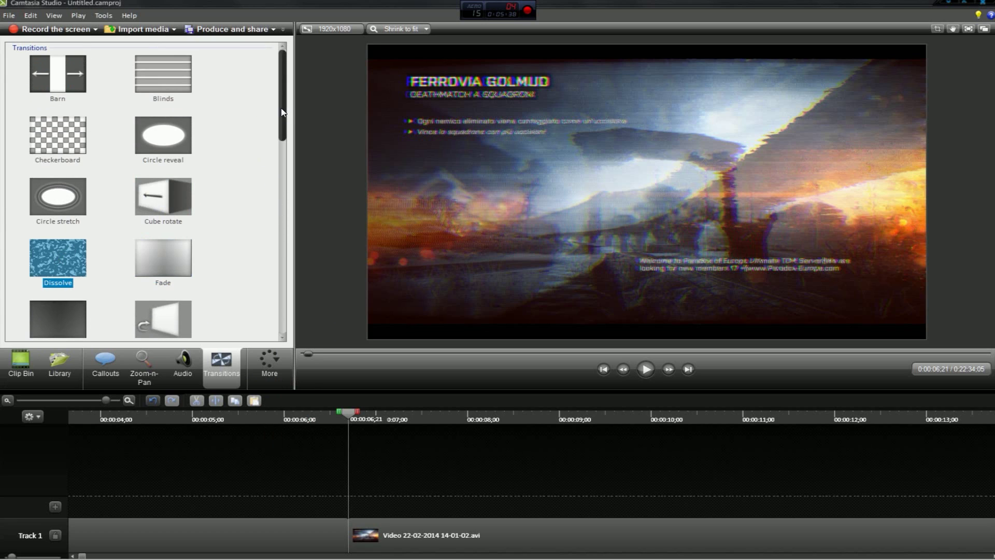
drag(282, 112, 297, 140)
click(76, 223)
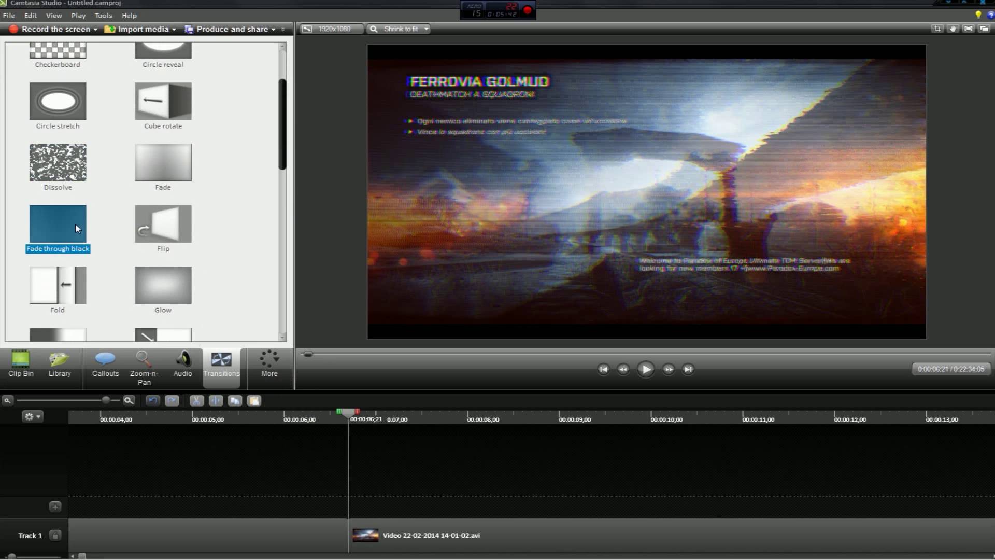
click(169, 298)
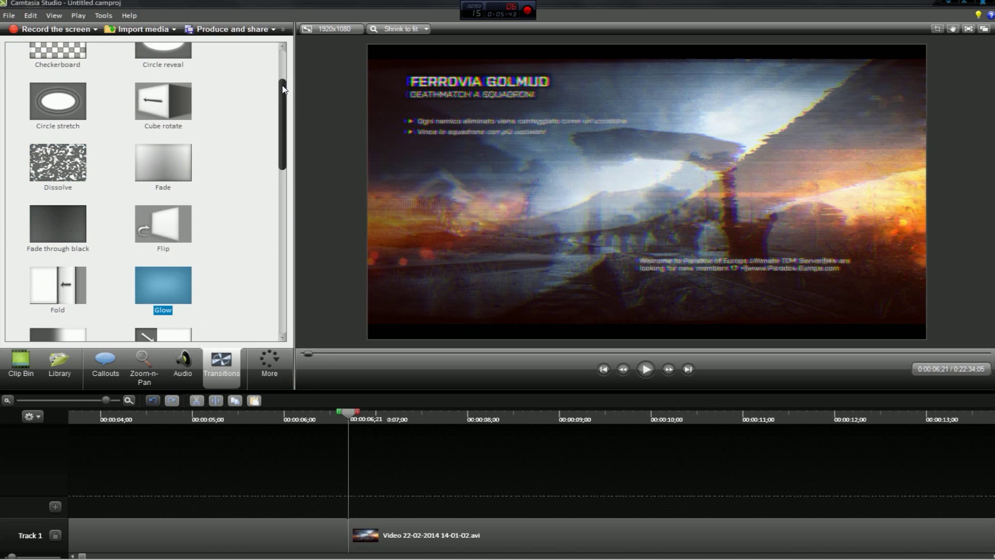
drag(282, 90, 283, 162)
click(191, 244)
click(61, 302)
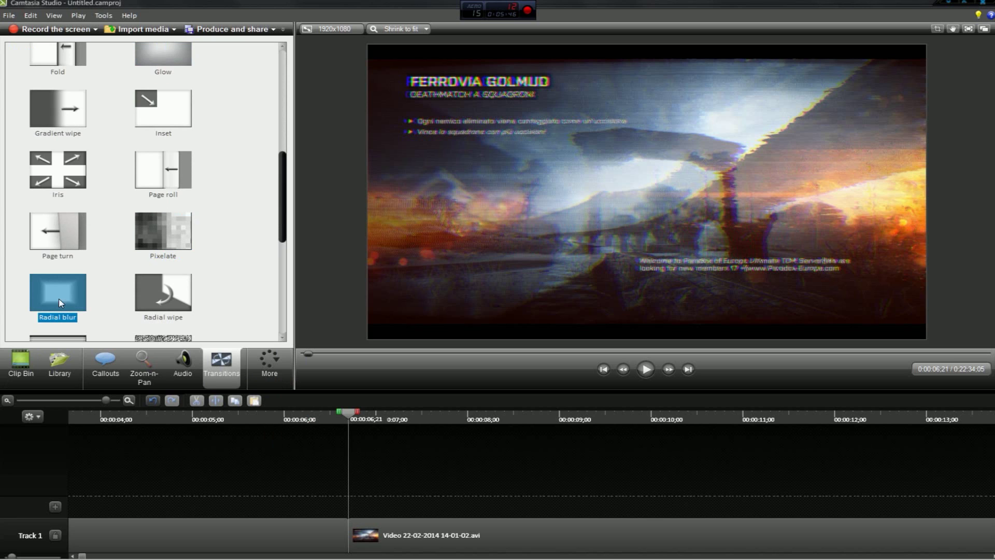
drag(283, 203, 264, 168)
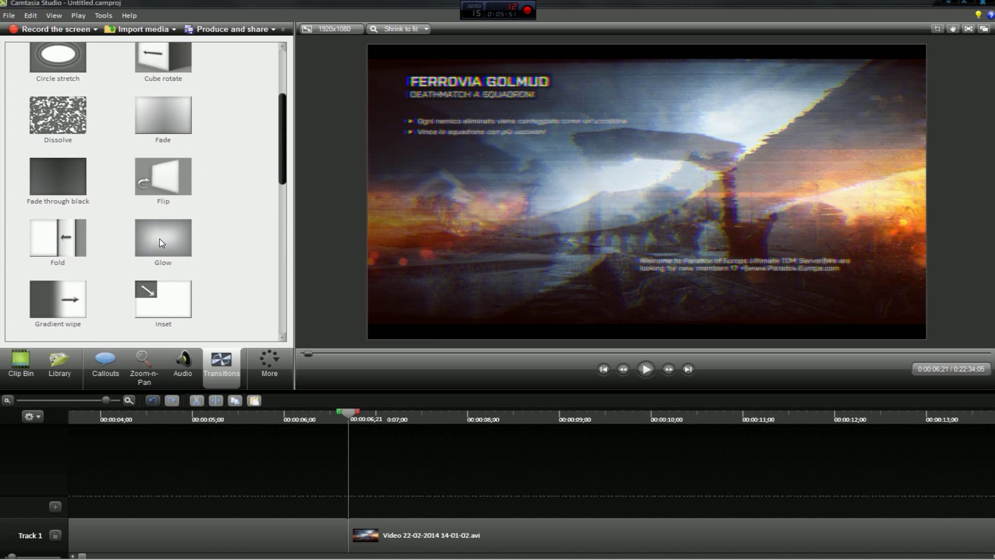
Step: Try the Glow transition between the intro and gameplay clips, scrub through it and delete it
drag(161, 243, 354, 536)
drag(342, 415, 344, 438)
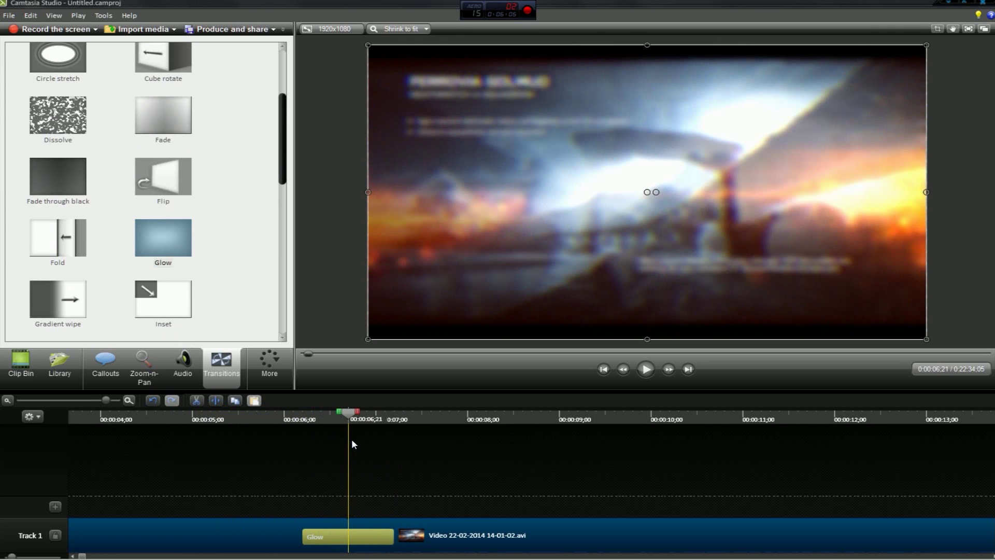
drag(354, 441, 315, 441)
right_click(379, 541)
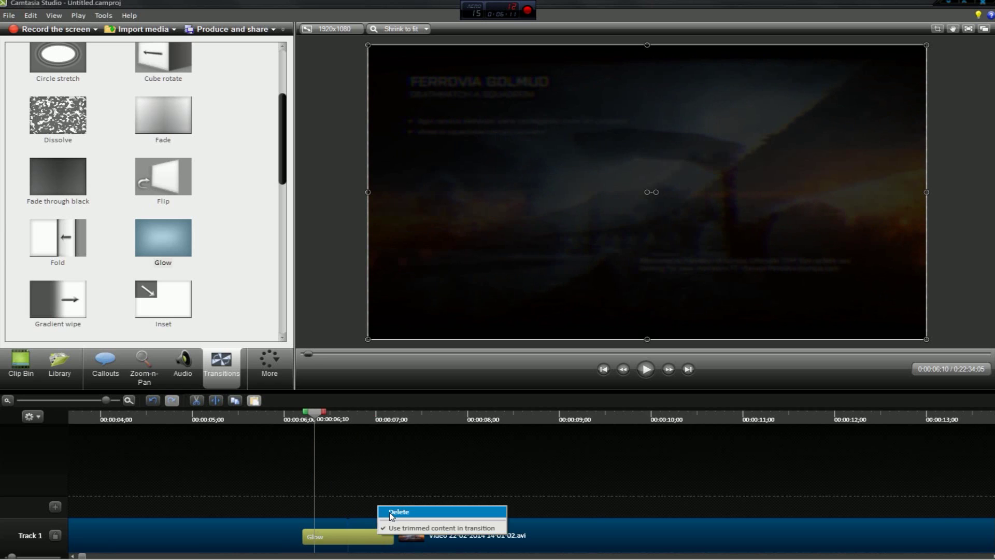
click(389, 513)
Step: Try the Fade through black transition between the intro and gameplay clips, scrub through it and delete it
drag(57, 176, 357, 541)
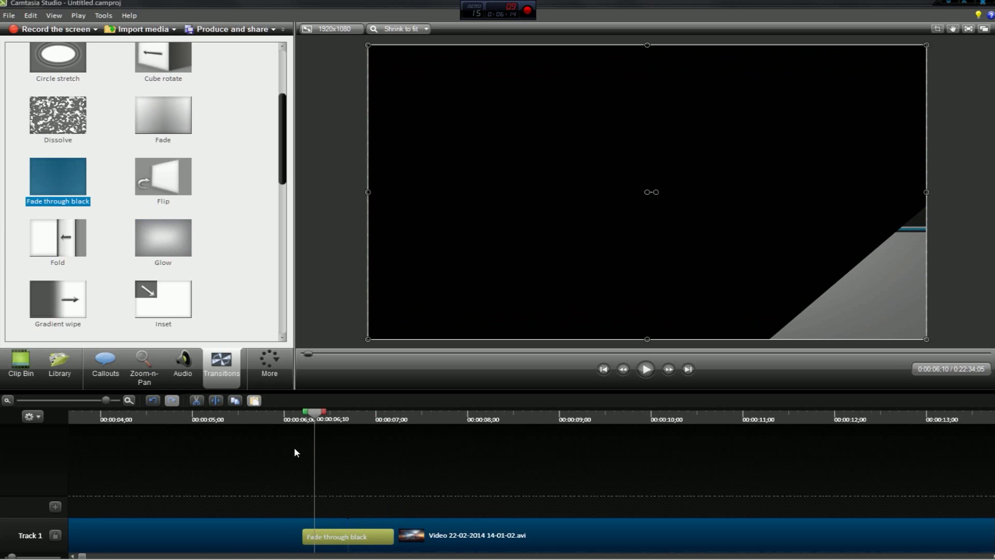
drag(318, 407, 301, 425)
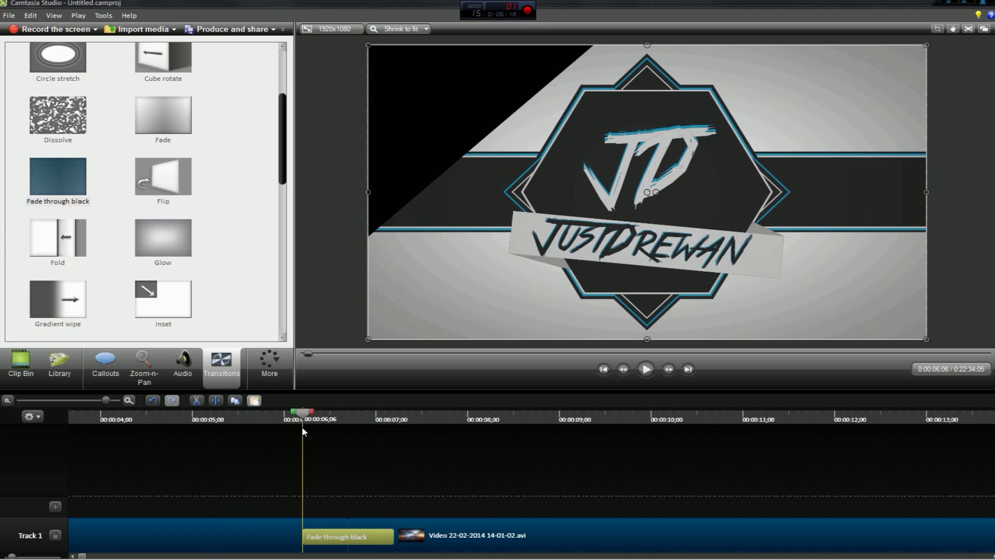
drag(302, 426, 345, 419)
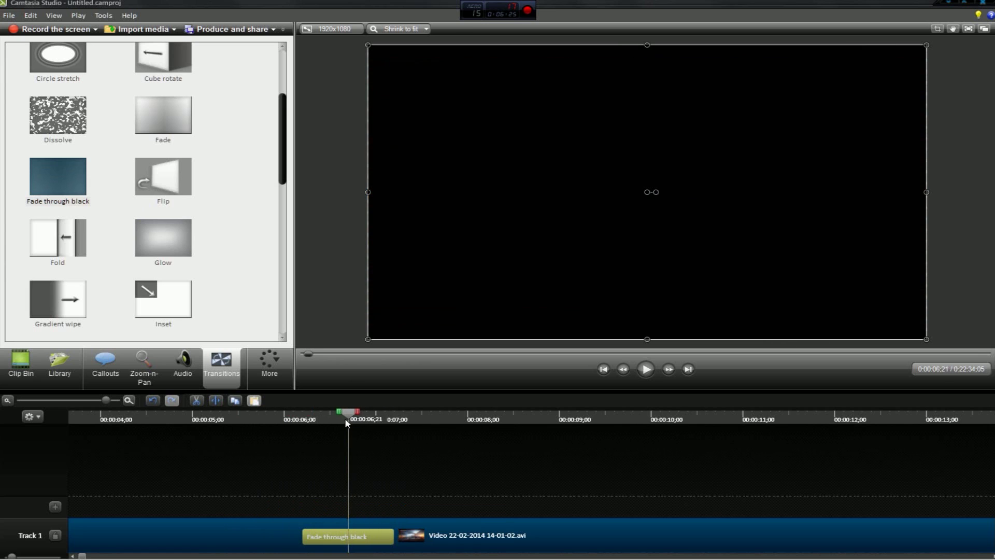
right_click(376, 534)
click(384, 512)
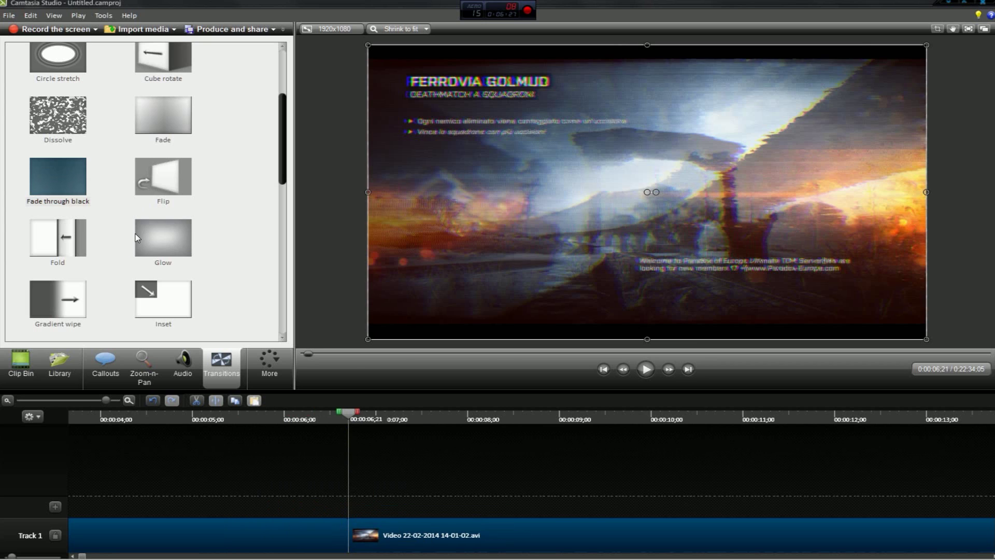
Step: Apply the Glow transition at the cut between the intro and gameplay clips on Track 1
drag(136, 238, 342, 535)
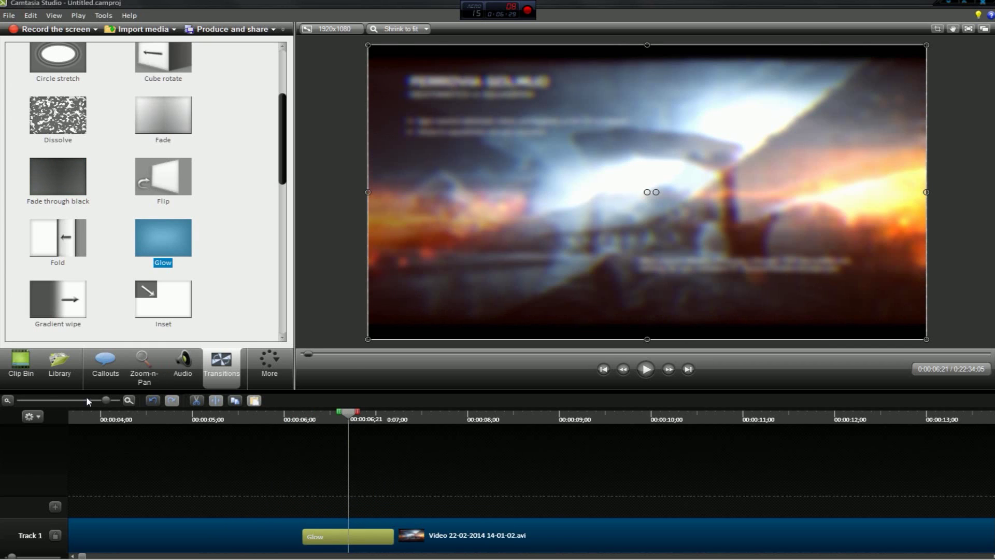
Step: Add Outro-JD.wmv to Track 1 directly after the end of the gameplay clip
click(64, 400)
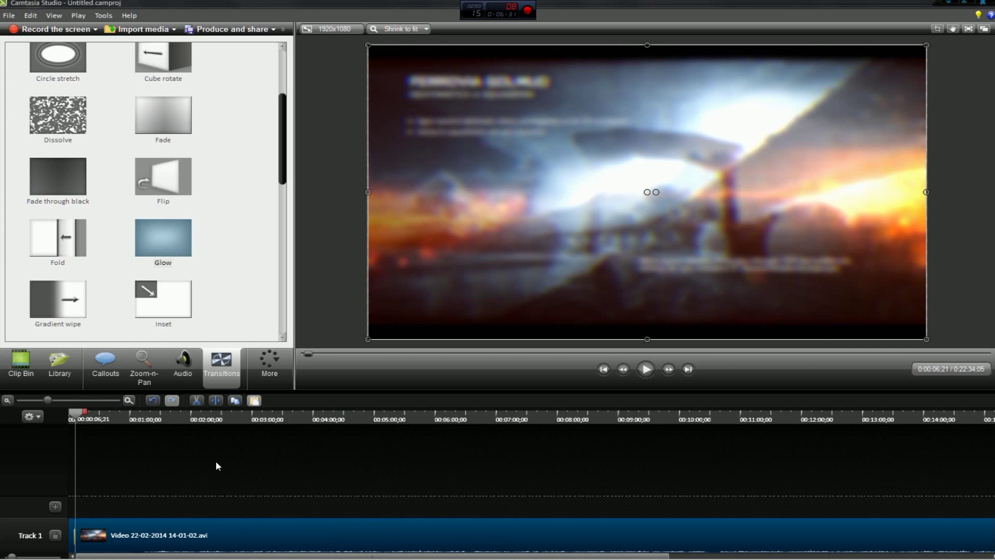
drag(259, 556, 846, 551)
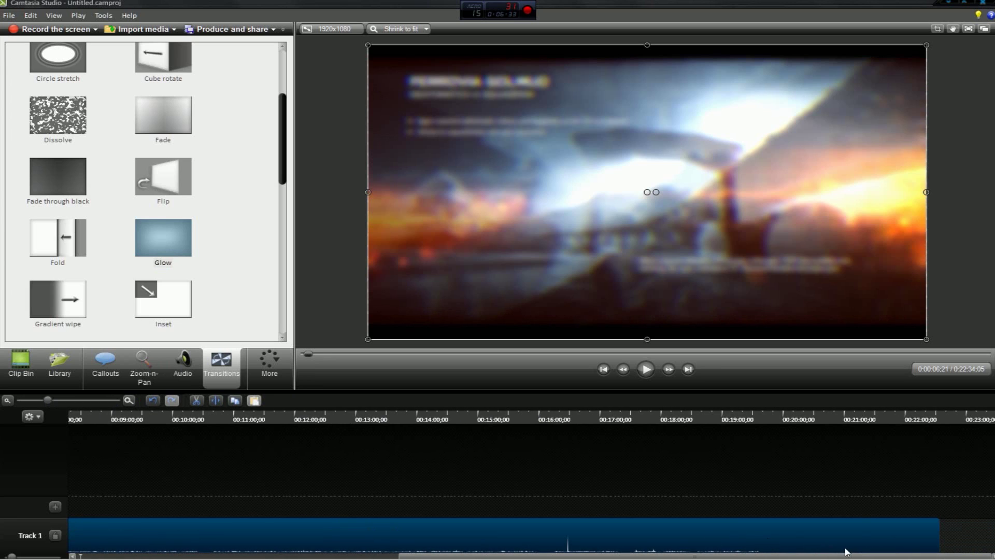
click(22, 366)
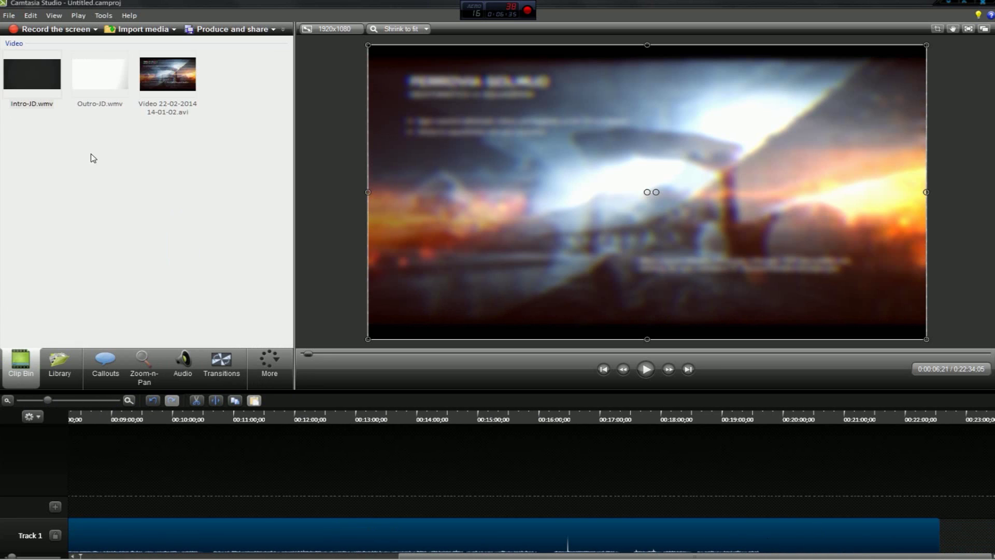
drag(124, 93, 925, 544)
Step: Apply the Fade through black transition between the gameplay clip and the outro on Track 1
click(221, 366)
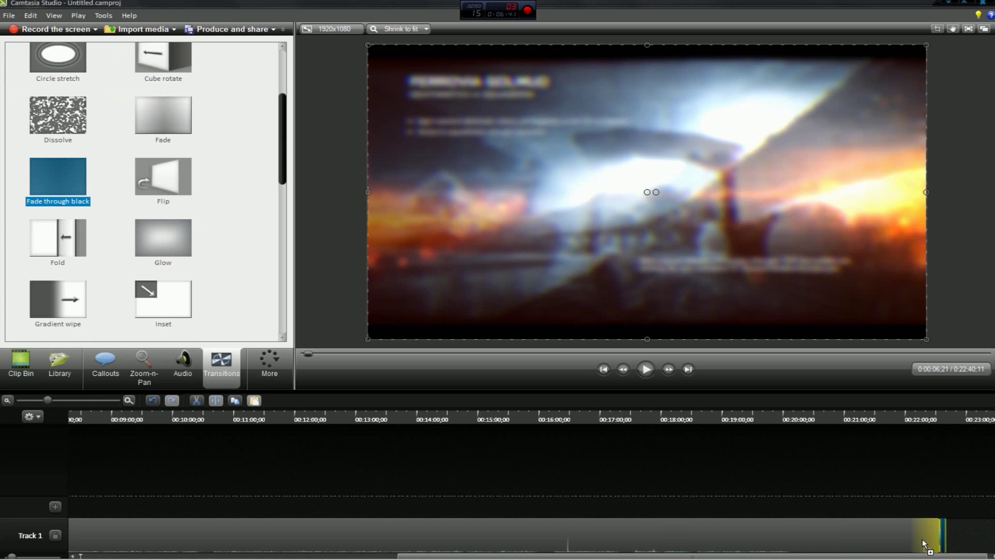
drag(924, 544, 940, 544)
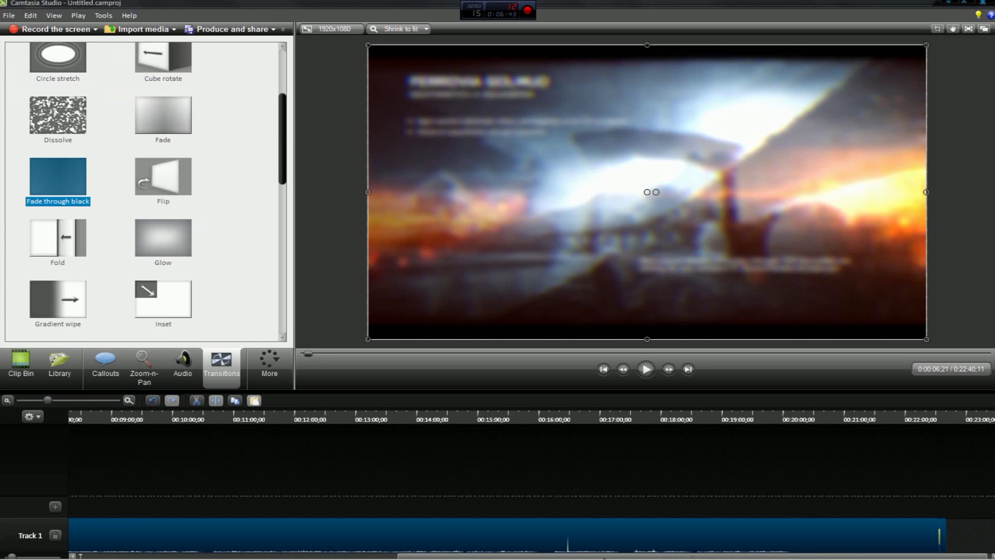
drag(606, 558, 280, 558)
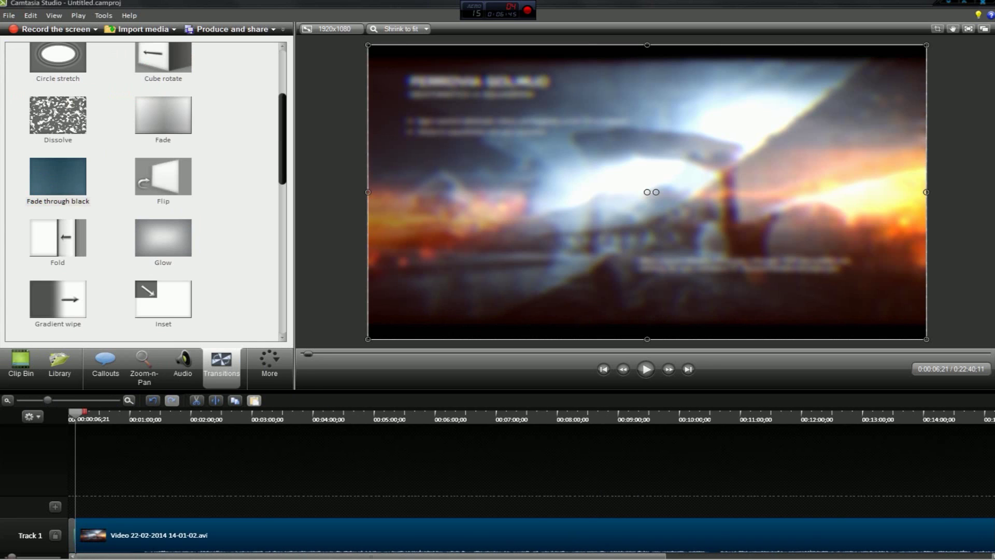
click(691, 543)
Step: Switch to Audacity to examine the voice recording in progress, and return to the imported clips in Camtasia Studio
mouse_move(455, 559)
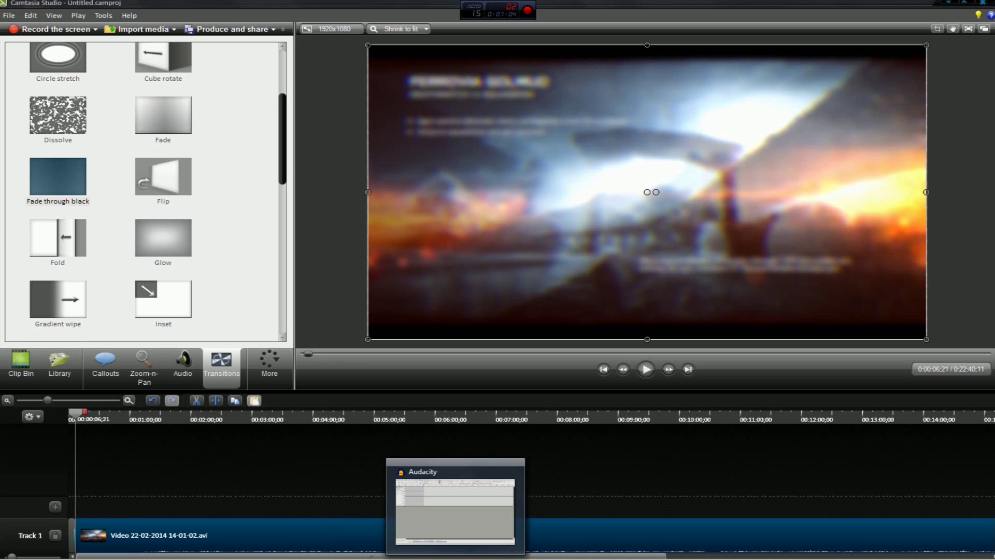
click(455, 510)
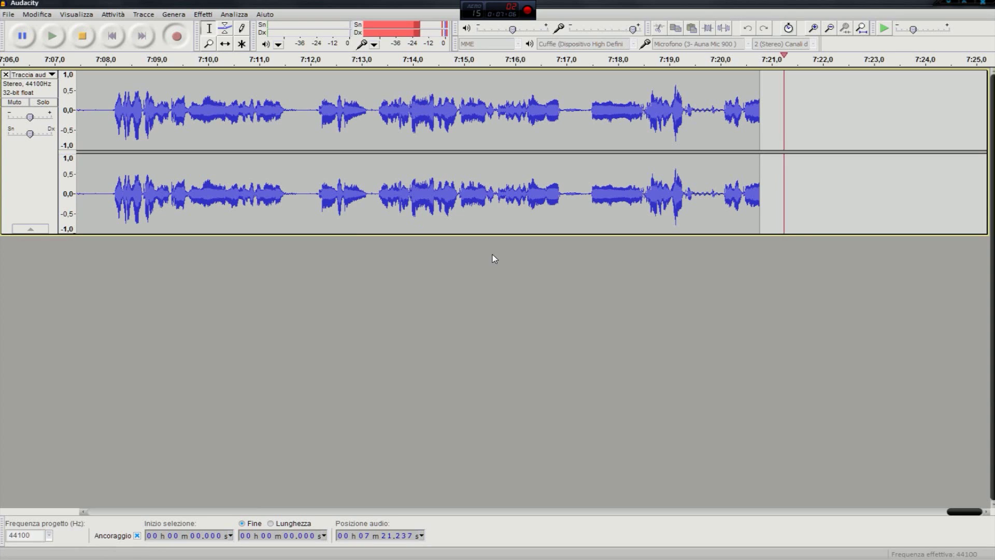
click(947, 4)
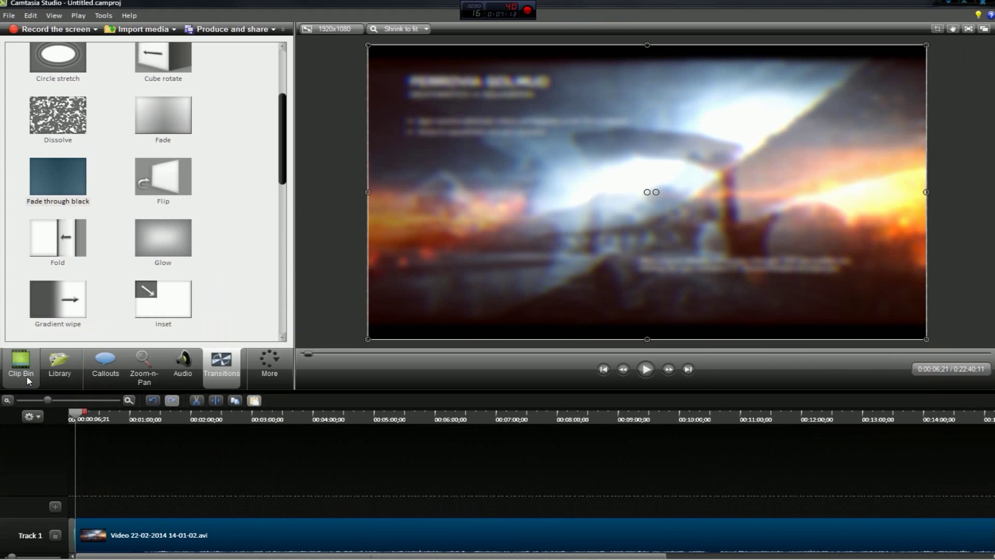
click(31, 377)
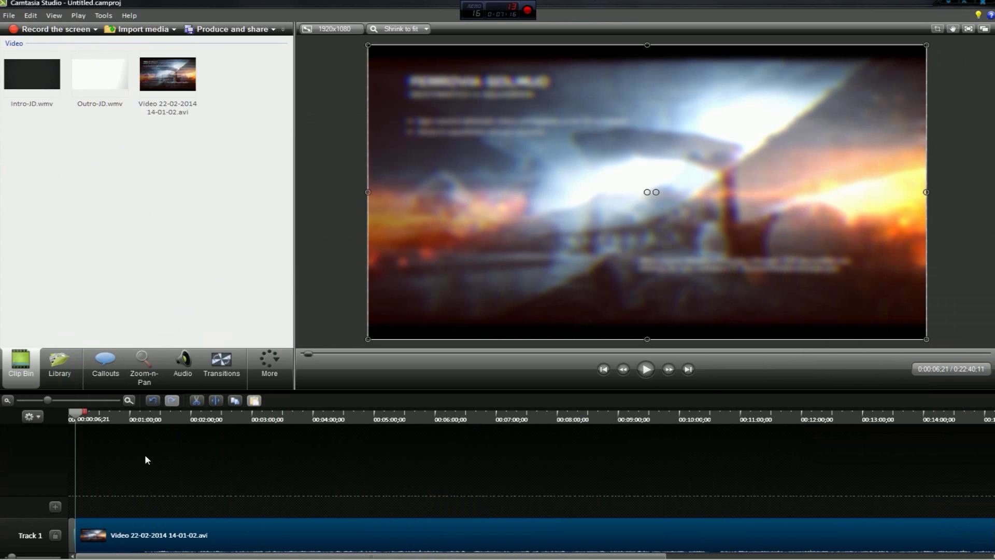
drag(132, 495, 382, 515)
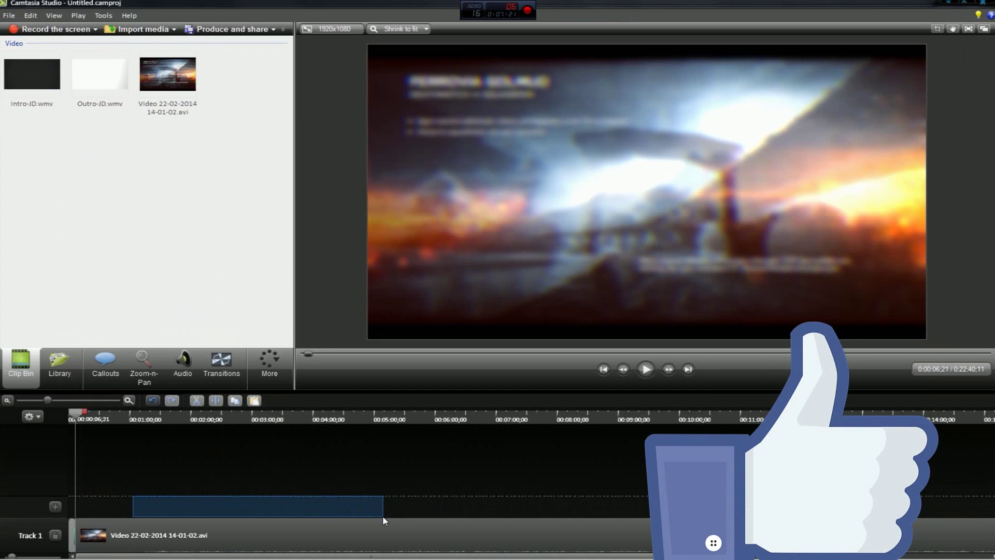
click(185, 503)
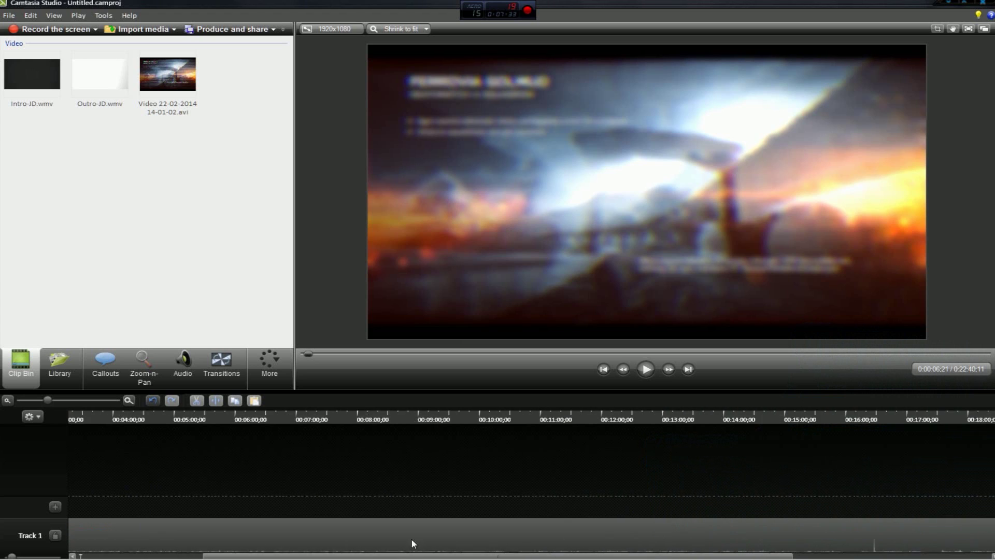
drag(68, 521, 70, 521)
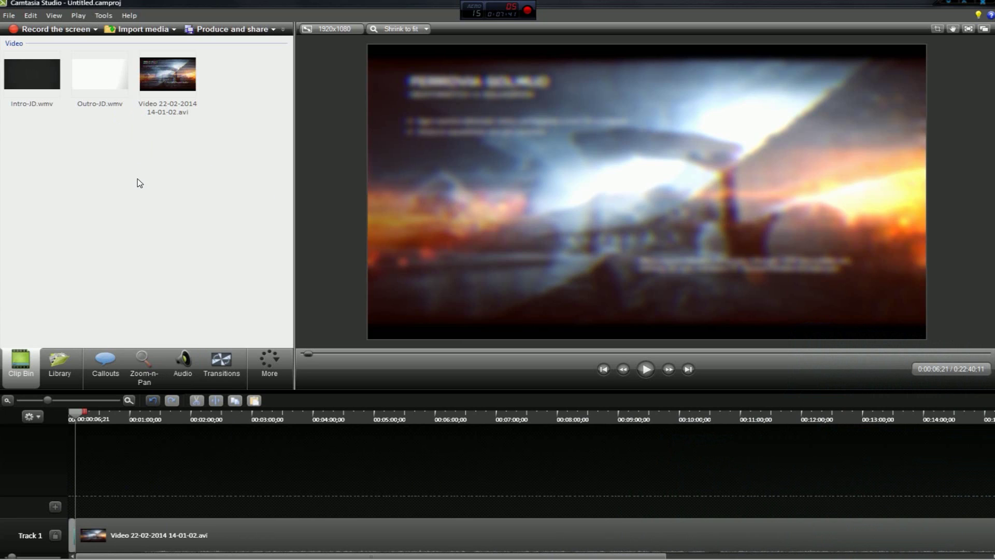
click(135, 29)
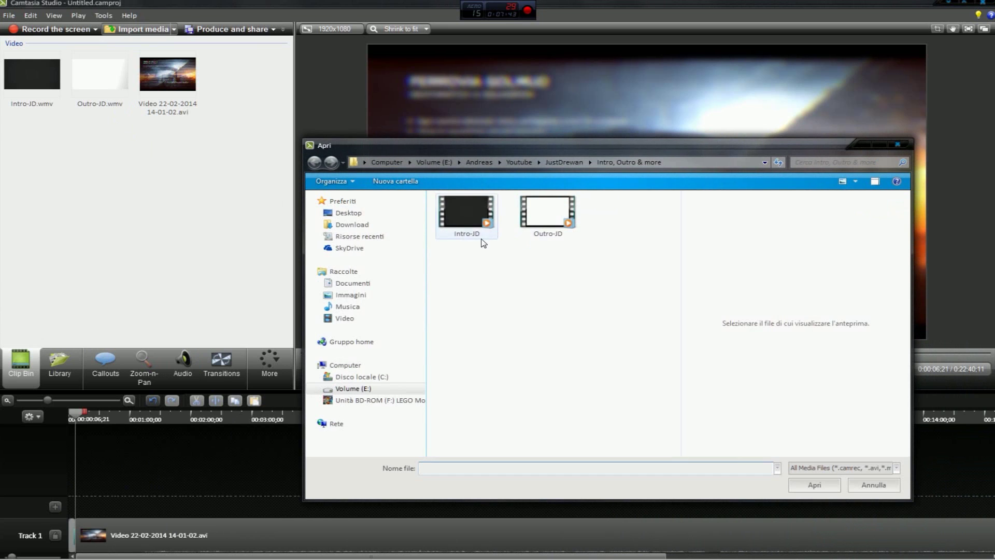
click(858, 482)
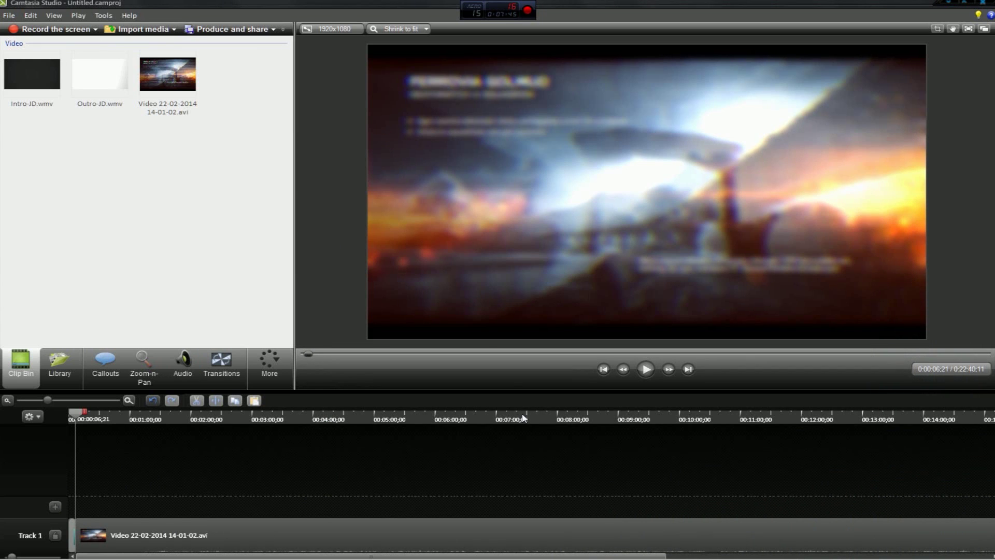
Step: Start importing media and browse to the No Copyright Music folder inside the Music folder on Volume (E:)
click(147, 30)
click(348, 213)
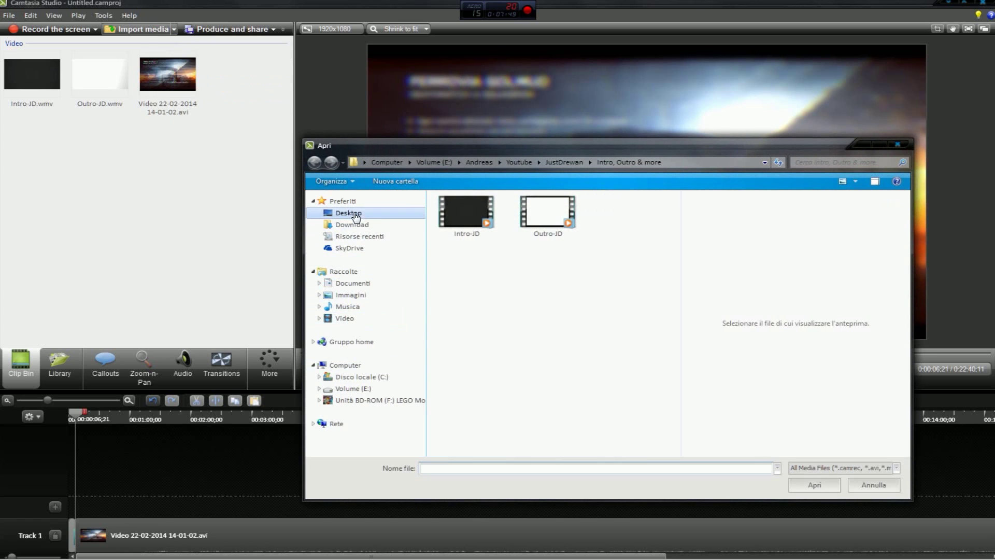
double_click(619, 365)
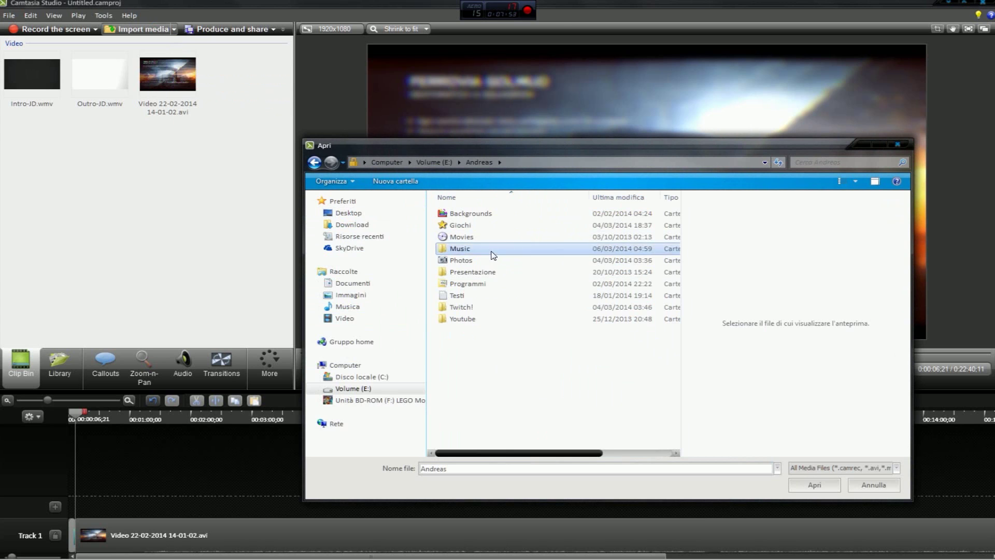
double_click(492, 250)
double_click(490, 269)
Step: Look through the tracks in the No Copyright Music folder and listen briefly to Klaypex Rock The Beat
click(487, 270)
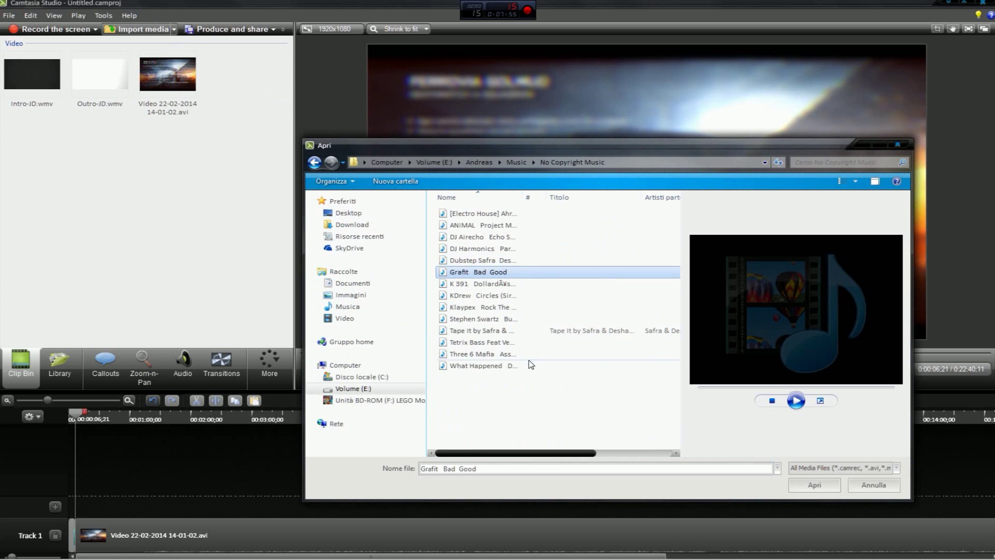
click(487, 318)
click(486, 343)
click(486, 306)
click(487, 284)
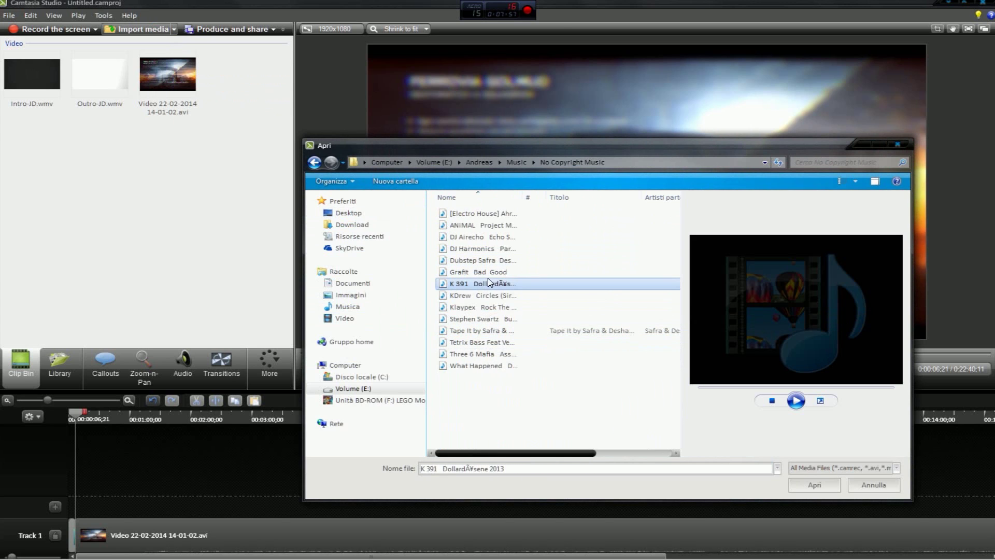
click(485, 331)
click(486, 366)
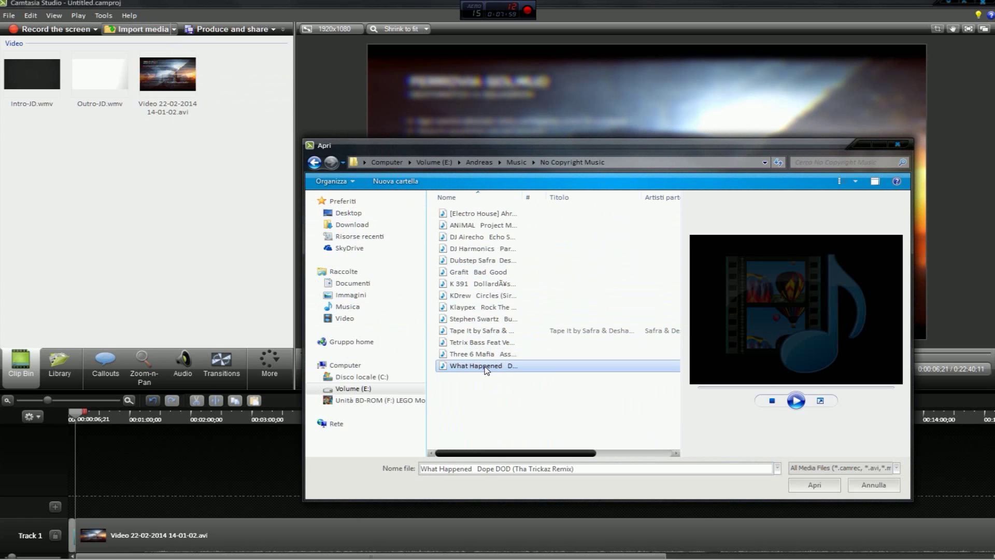
click(486, 332)
click(486, 355)
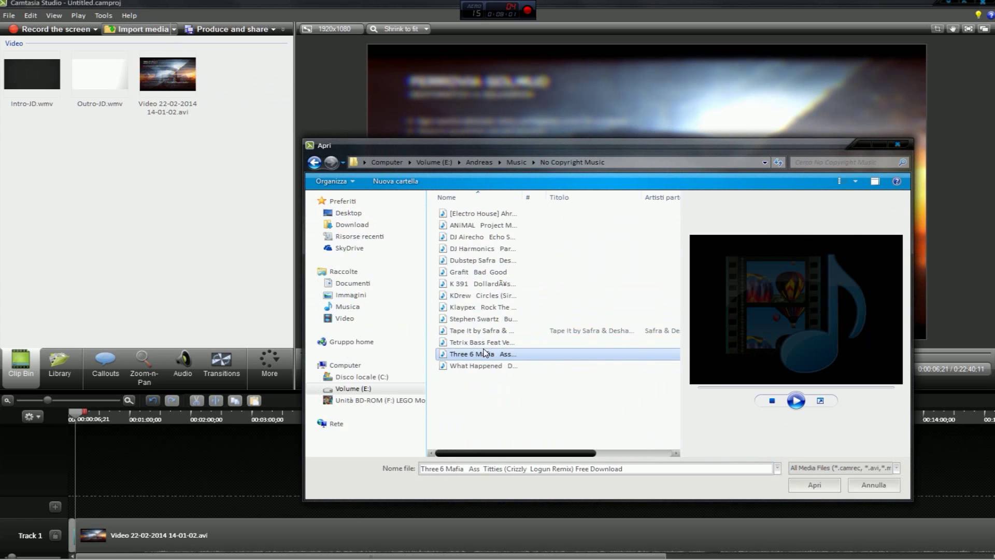
click(486, 343)
click(486, 318)
click(486, 307)
click(794, 401)
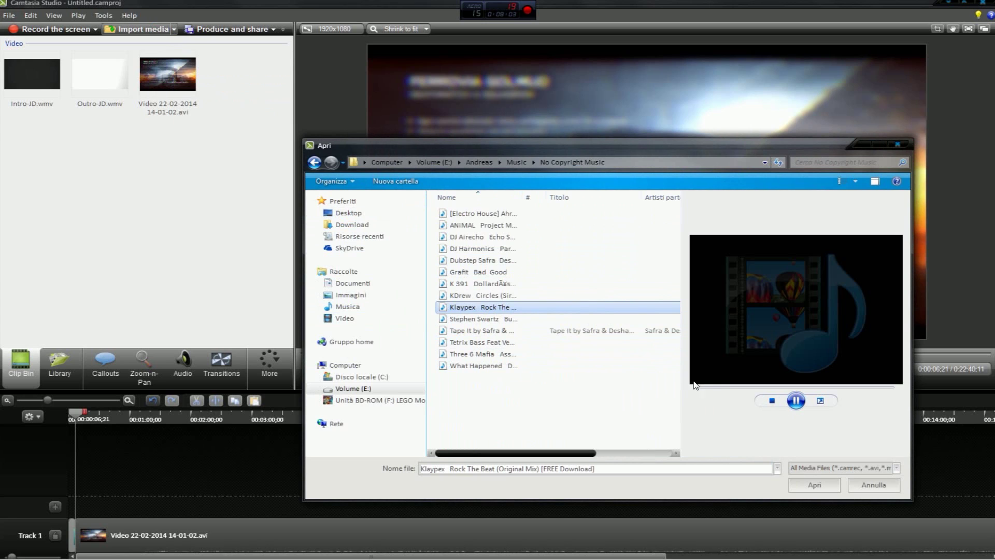
click(796, 401)
Step: Preview the K 391 DollardÃ¥sene 2013 track and import it into the project's media
click(518, 284)
click(796, 401)
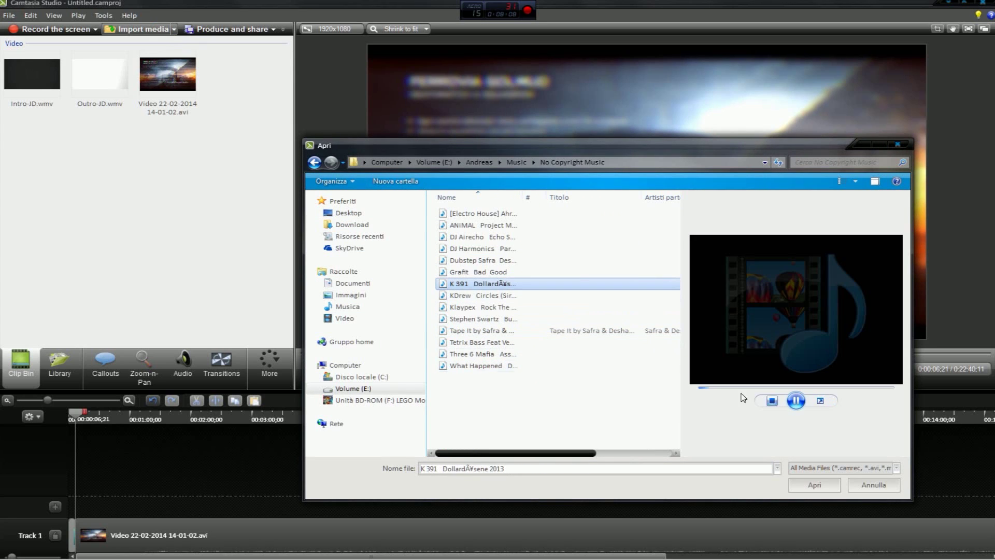
click(814, 485)
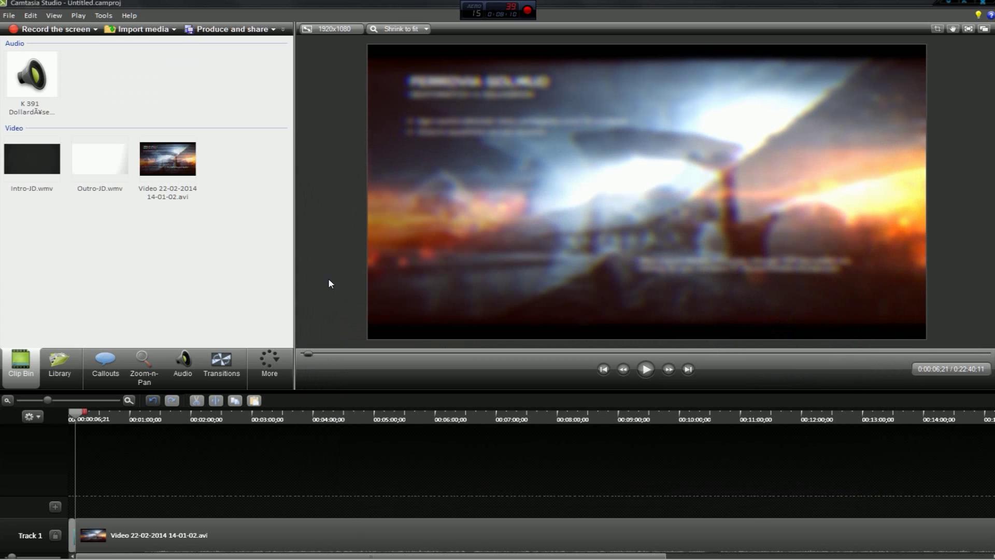
Step: Place the K 391 music on Track 2 near the start of the gameplay clip and enlarge the track height to the maximum
drag(31, 72, 113, 505)
drag(216, 513, 179, 515)
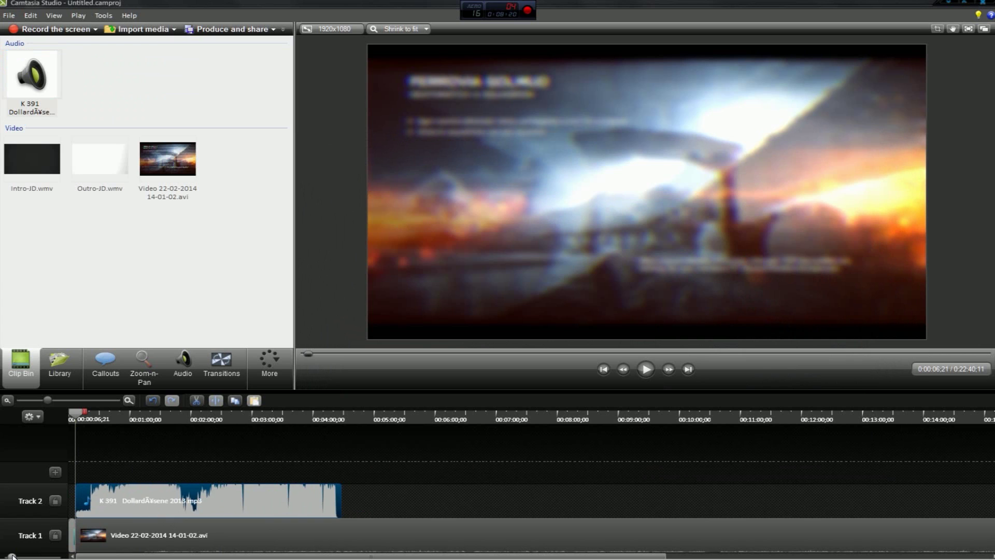
drag(11, 556, 132, 557)
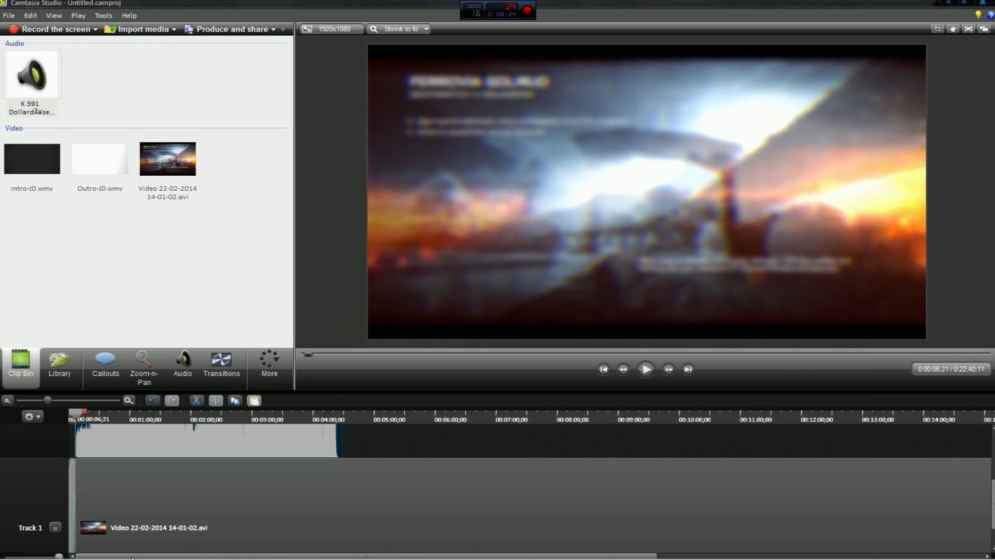
scroll(260, 522, up, 2)
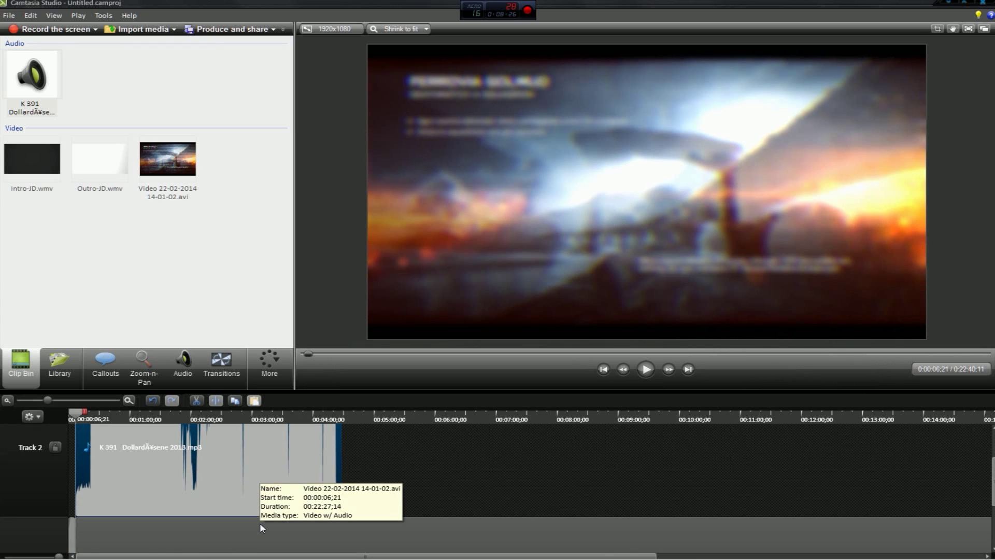
scroll(260, 523, up, 3)
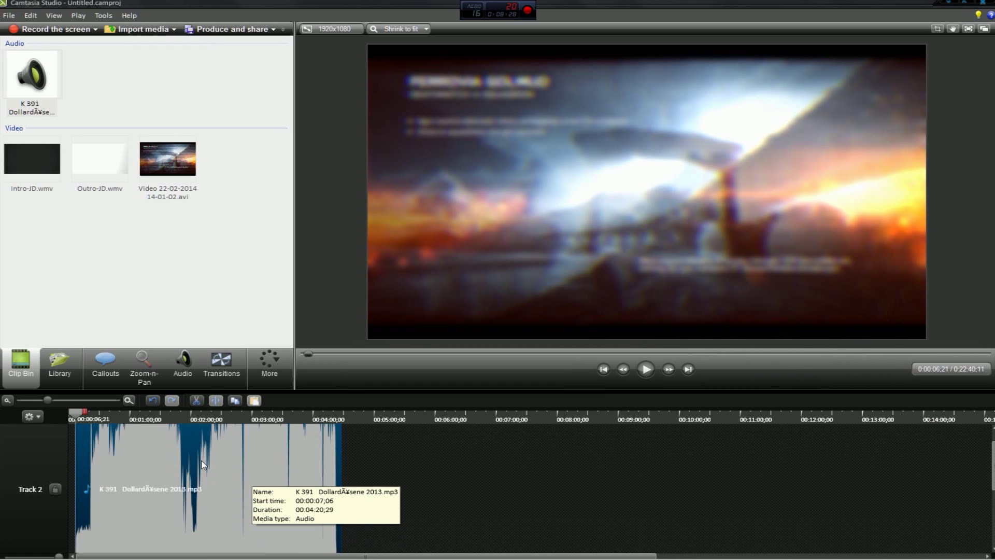
scroll(203, 465, down, 1)
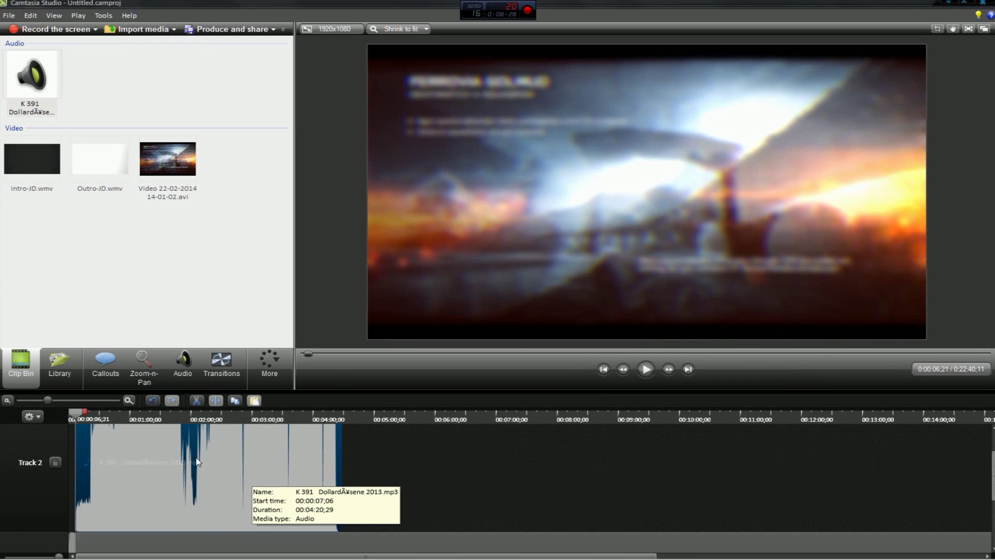
Step: Lower the K 391 music clip's volume to 2% and play the timeline briefly from about 1:38
right_click(146, 460)
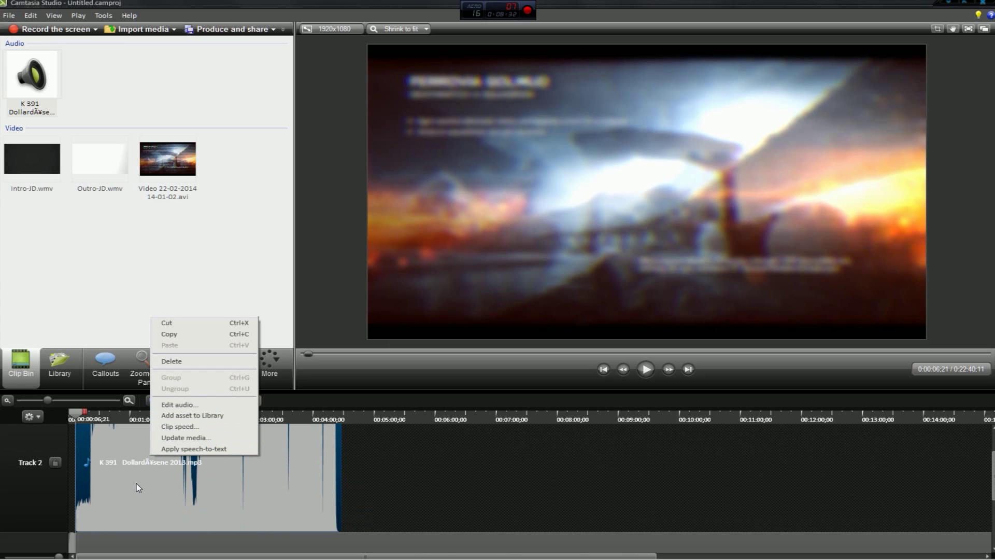
click(177, 403)
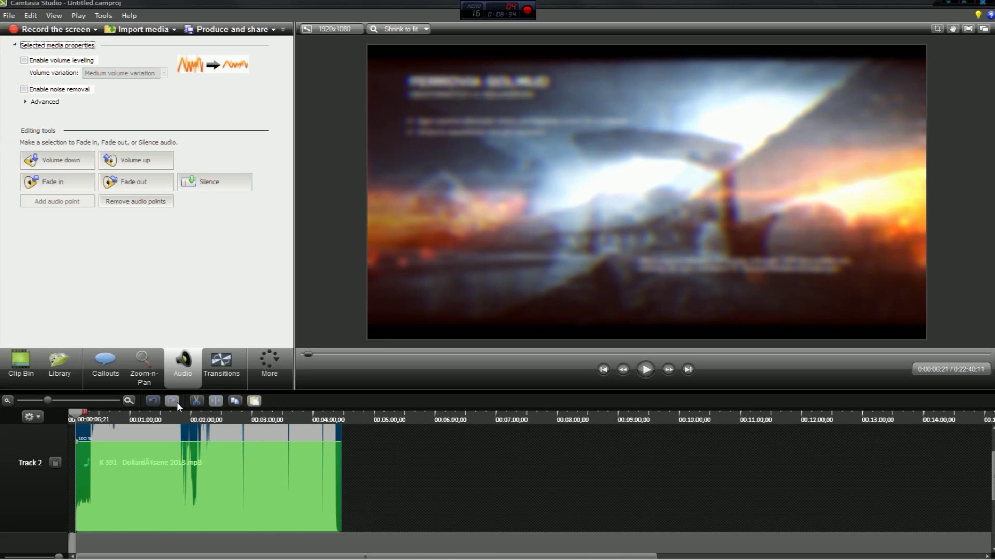
drag(187, 440, 173, 529)
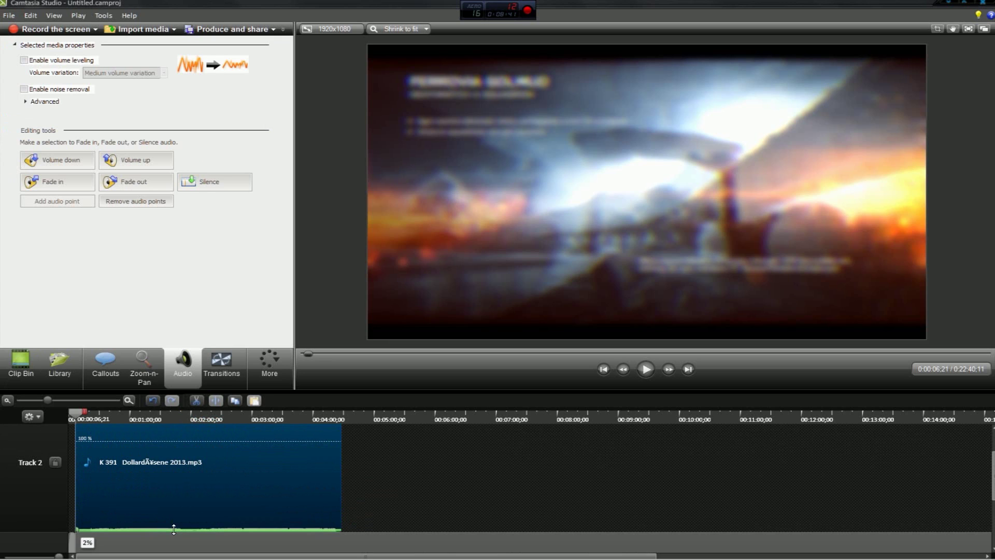
click(164, 415)
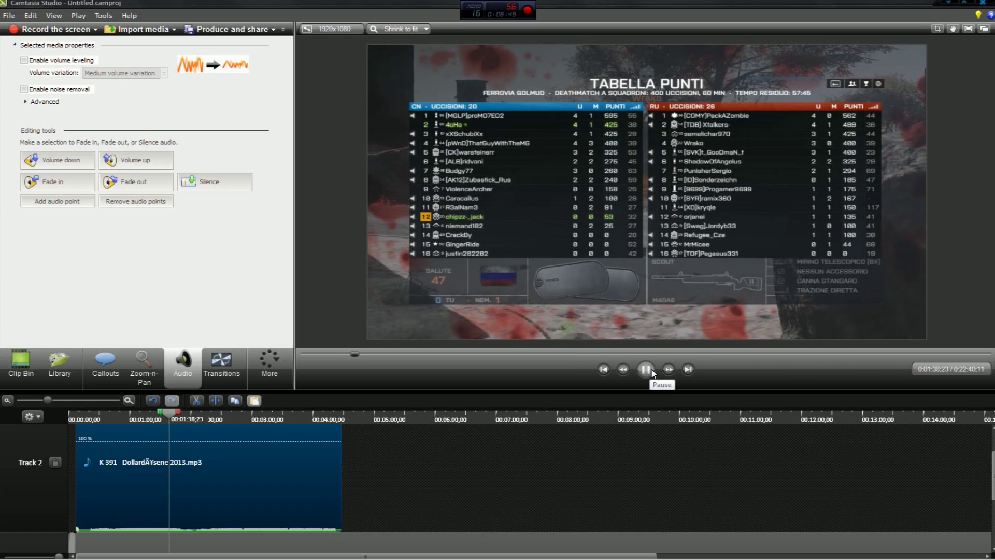
click(646, 369)
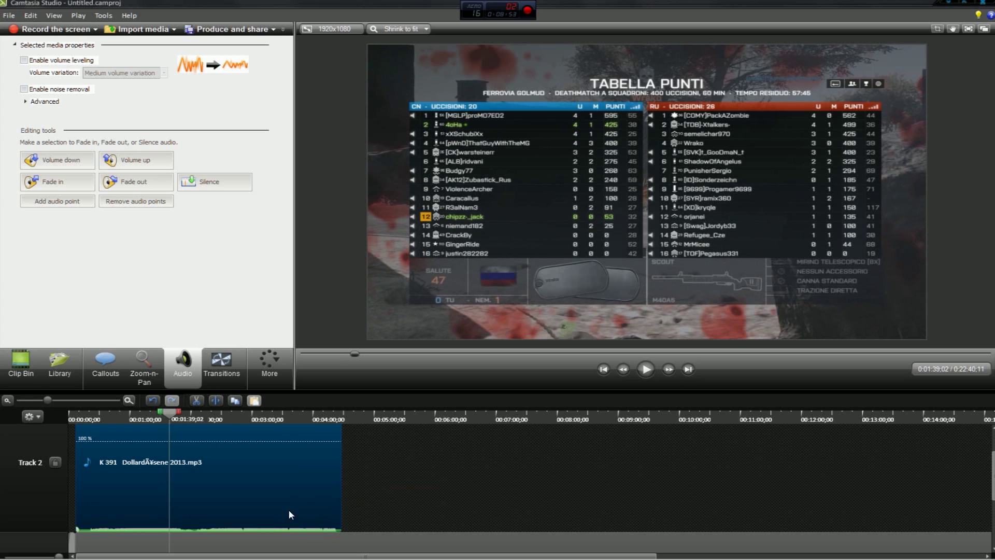
Step: Return to the imported clips, shrink the tracks to minimum height and delete the K 391 music clip from Track 2
click(31, 361)
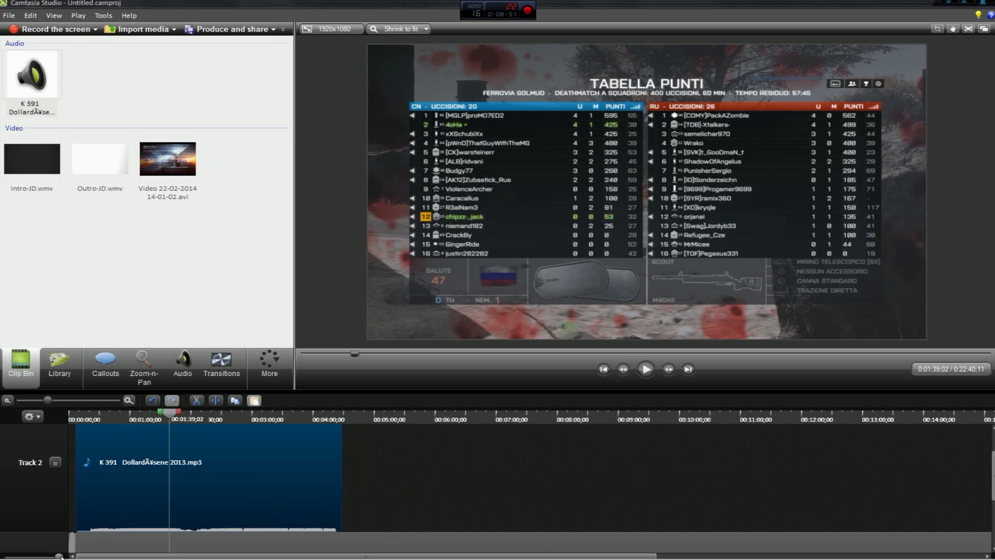
drag(59, 555, 7, 555)
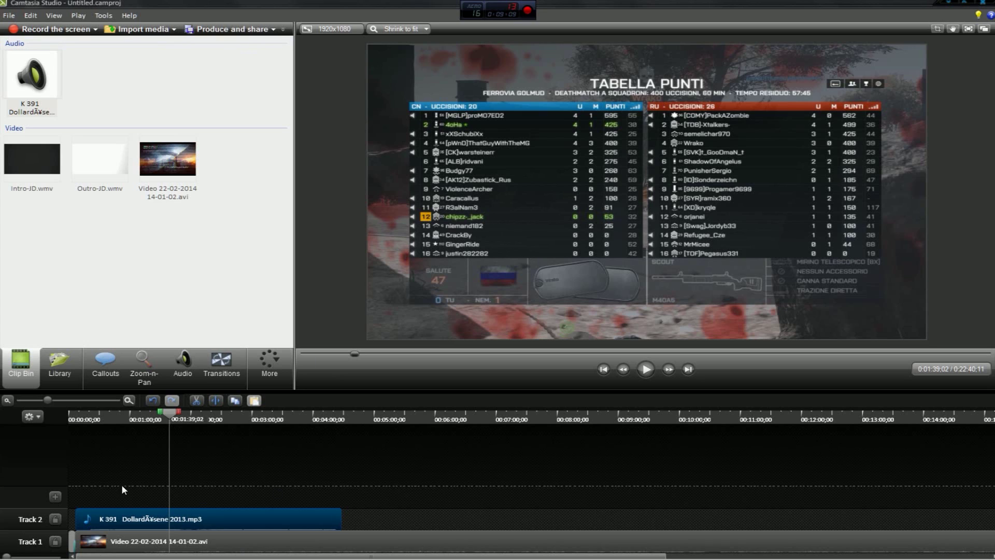
right_click(279, 513)
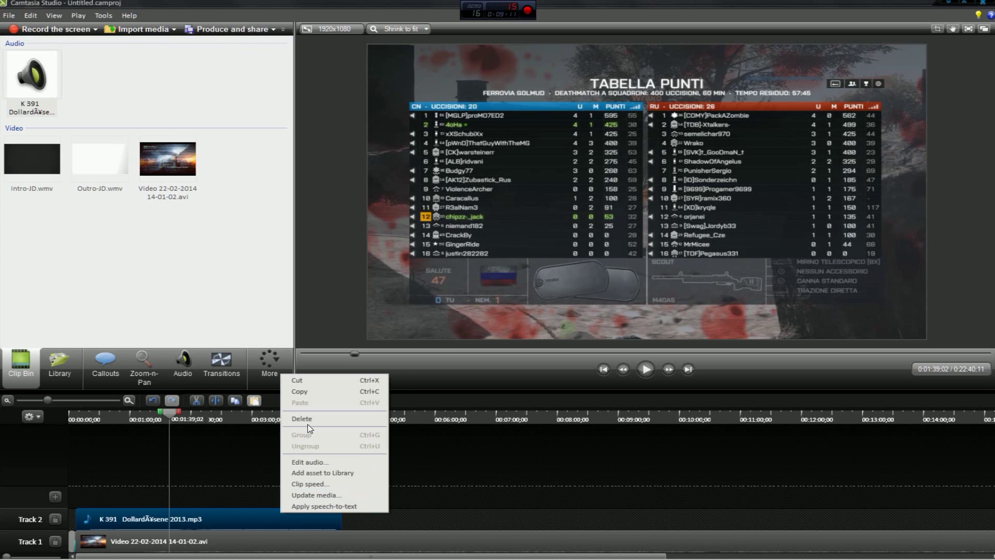
click(278, 428)
right_click(123, 512)
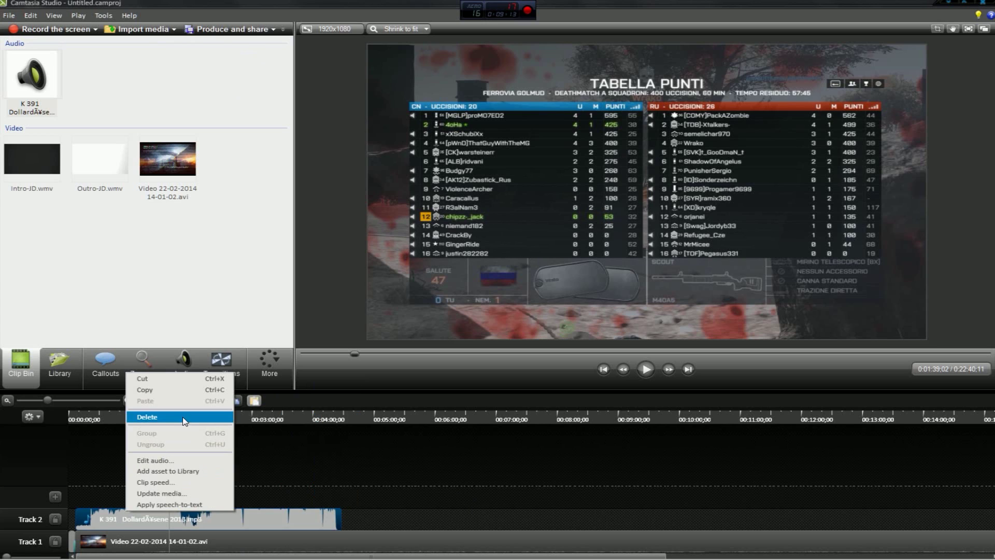
click(120, 518)
right_click(140, 526)
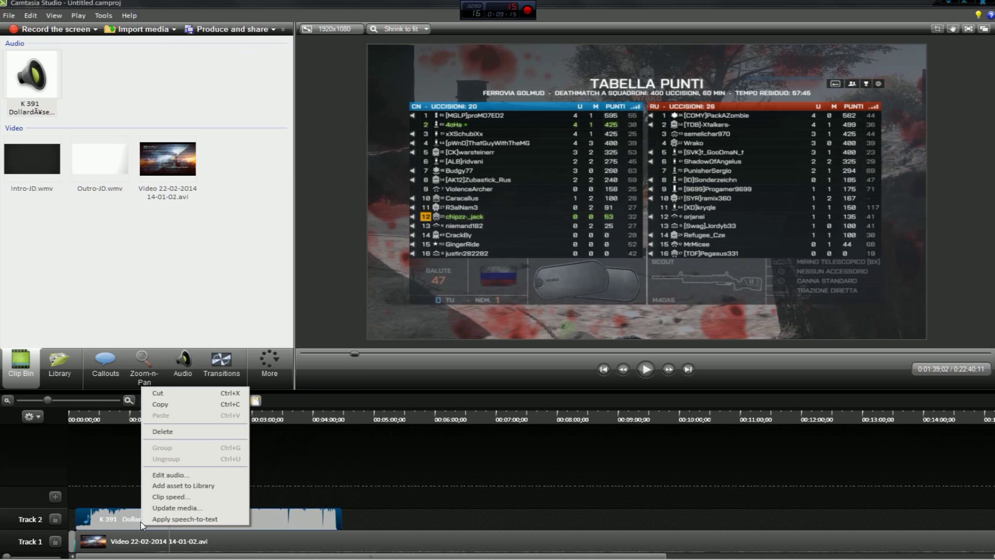
click(176, 429)
drag(228, 519, 365, 518)
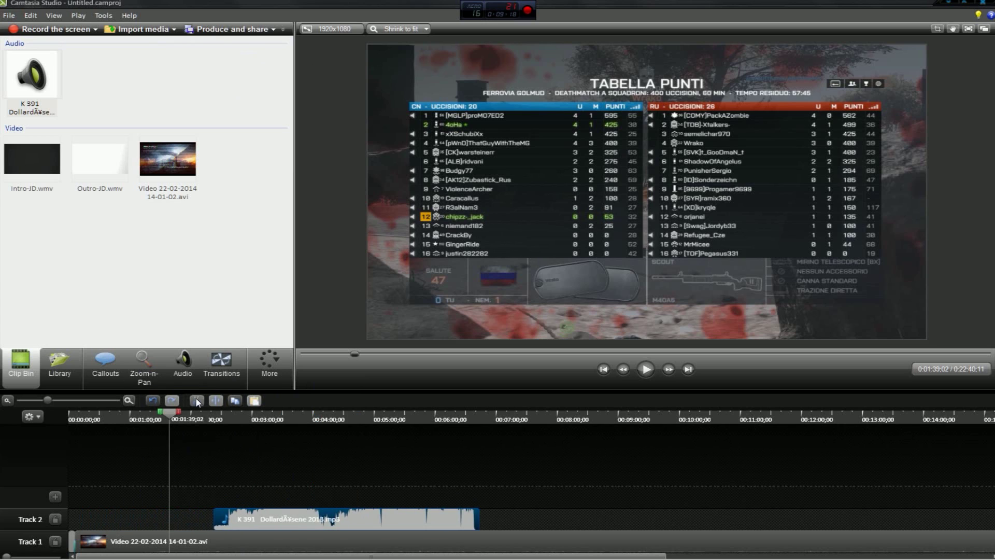
key(Delete)
drag(174, 407, 153, 409)
scroll(518, 519, left, 3)
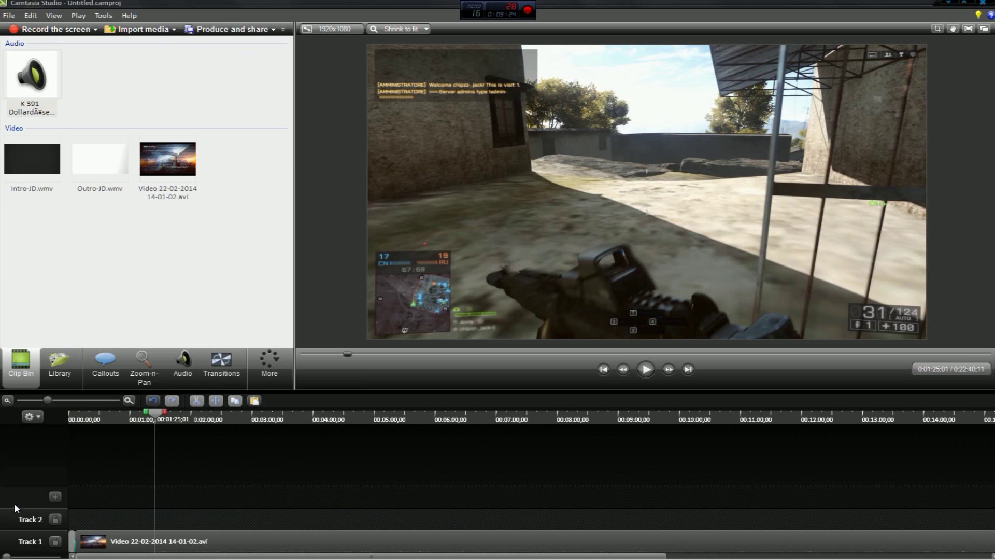
scroll(513, 546, right, 10)
scroll(513, 547, left, 10)
Step: Start producing the video and open the 1080p Youtube production preset for editing
click(251, 30)
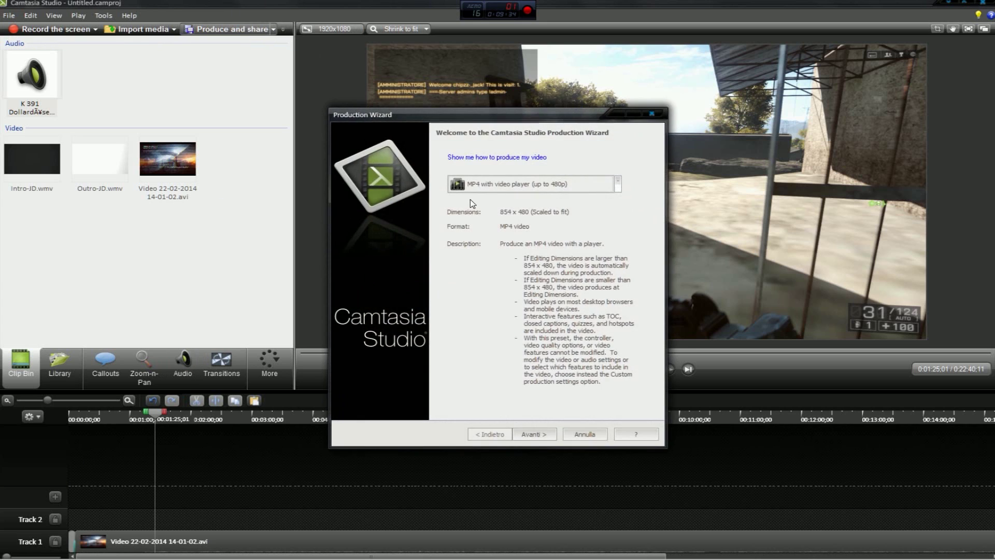
click(503, 187)
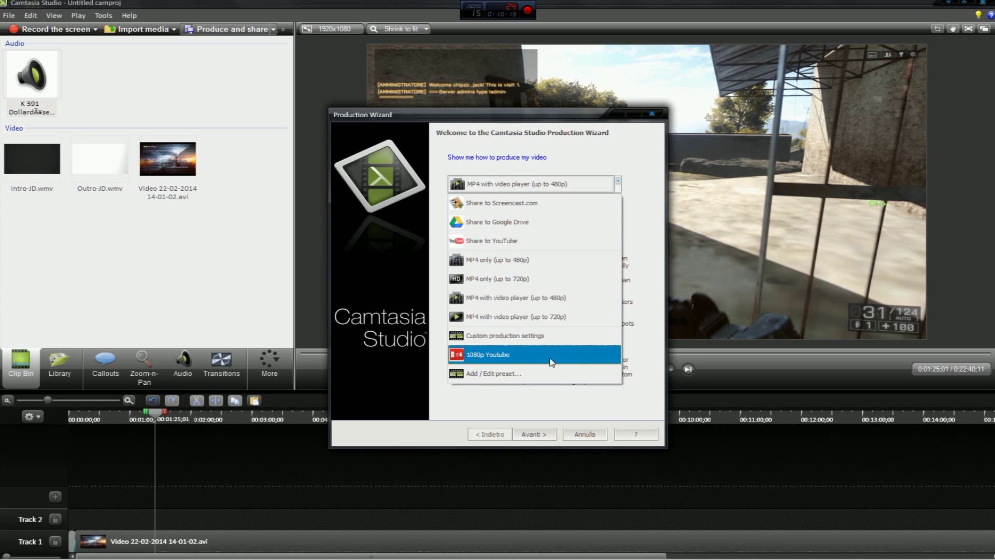
click(508, 373)
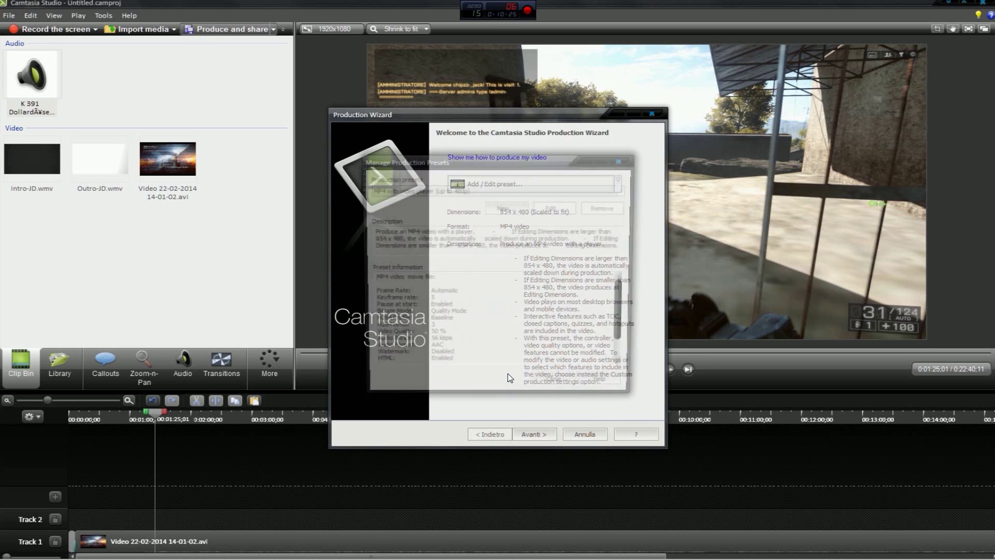
click(428, 190)
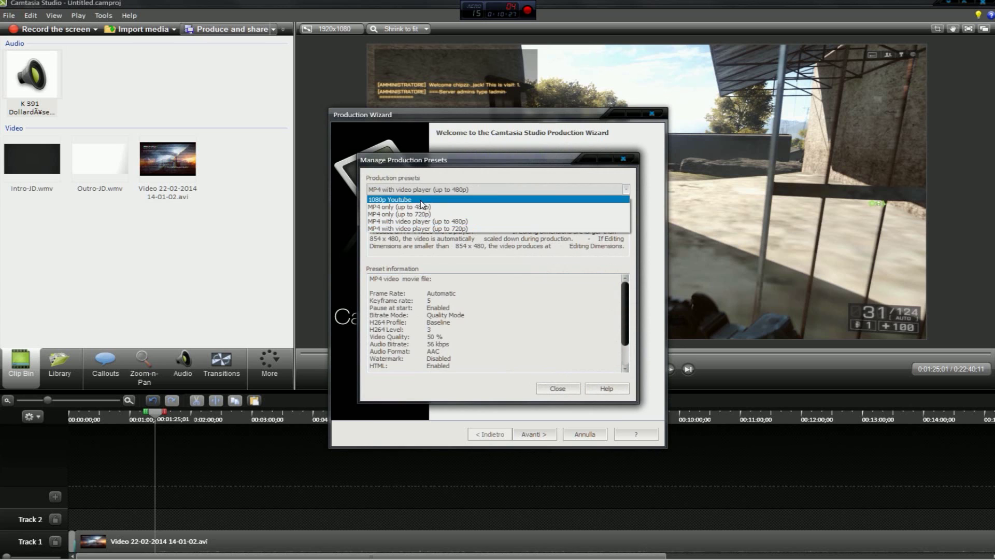
click(431, 200)
click(557, 206)
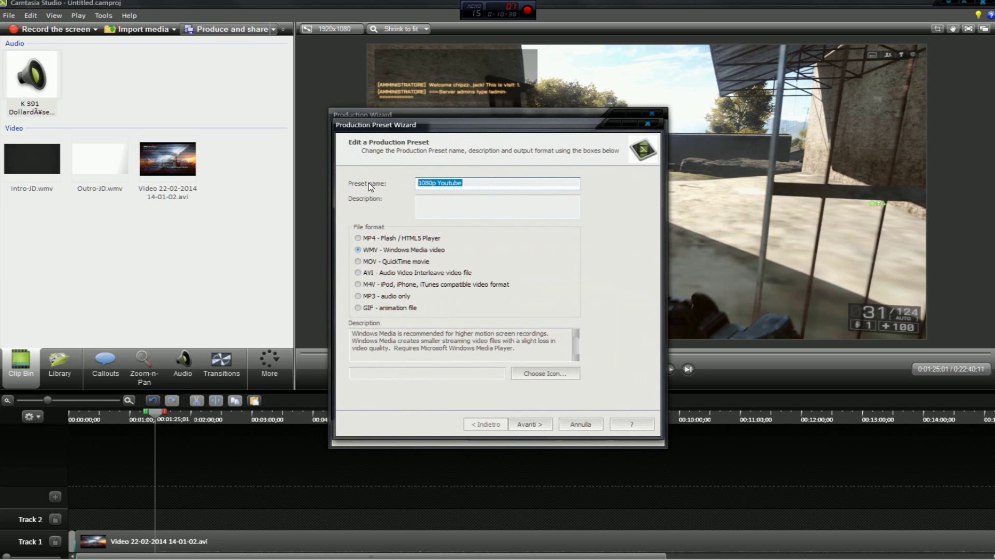
Step: Keep the preset's name and WMV format, and choose the Camtasia Studio Best Quality and File Size (Recommended) encoding profile
click(495, 179)
click(534, 424)
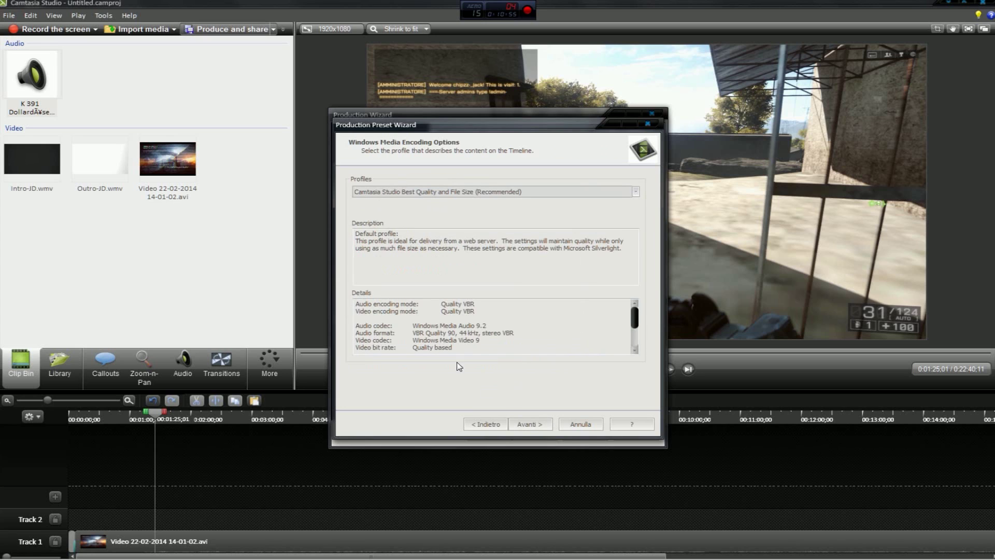
click(402, 192)
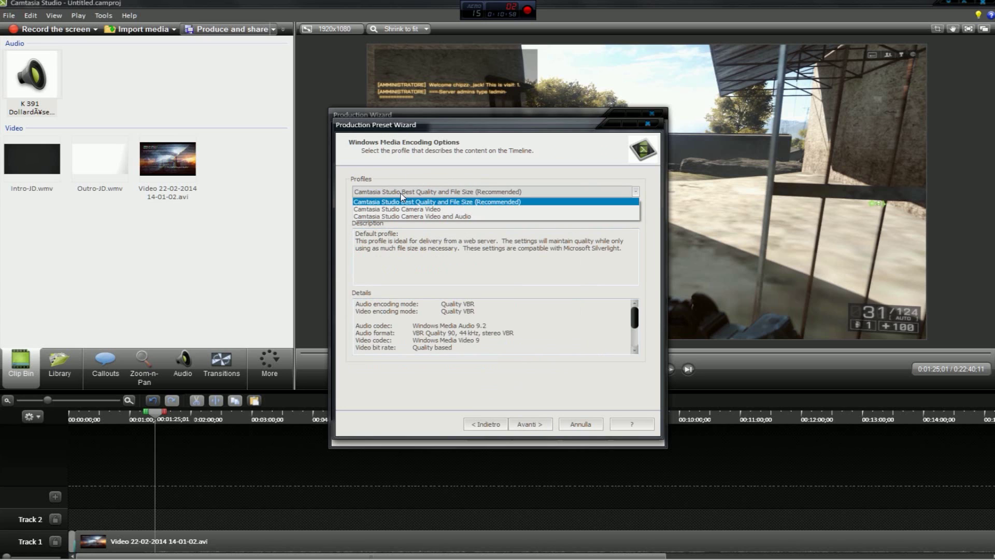
click(472, 202)
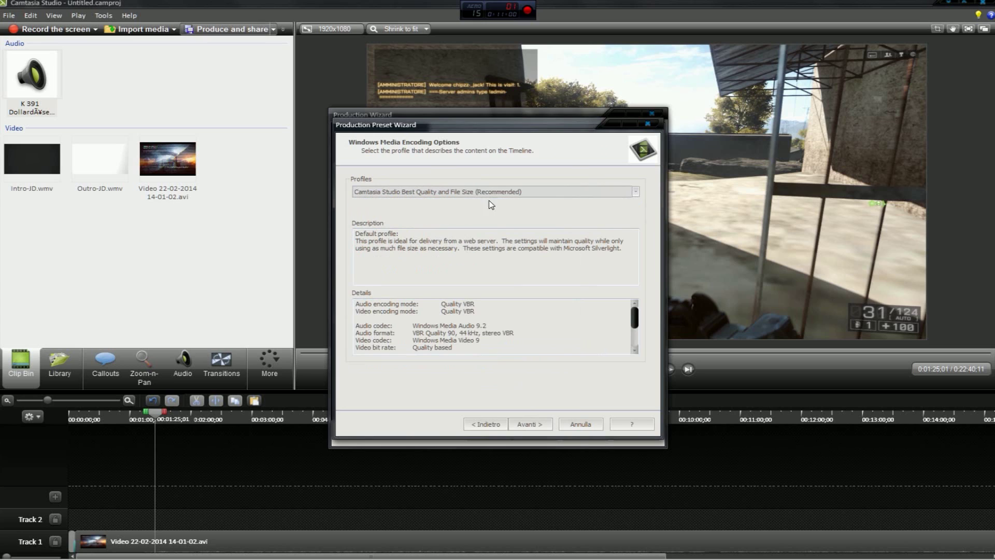
click(530, 423)
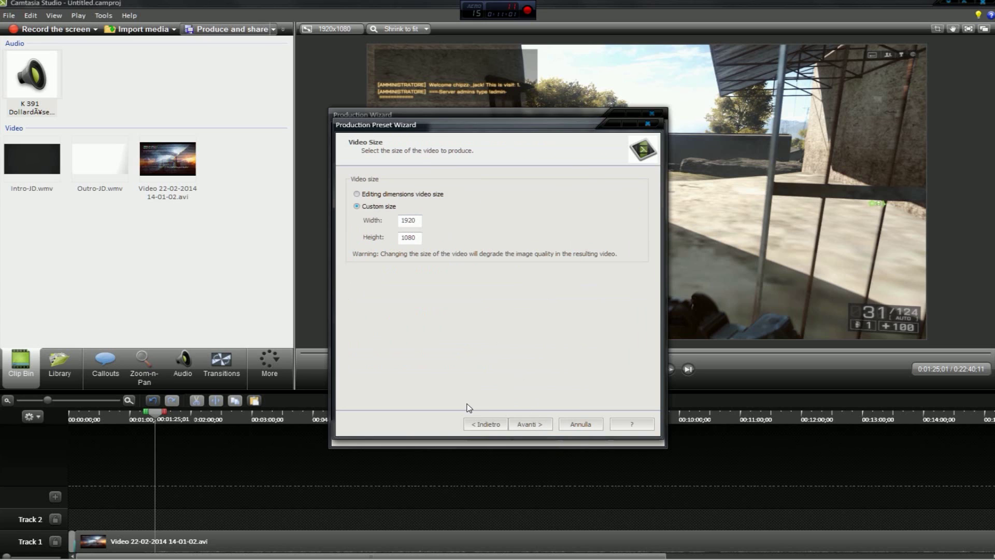
Step: Set the preset's video size to a custom width of 1920 and height of 1080
click(361, 195)
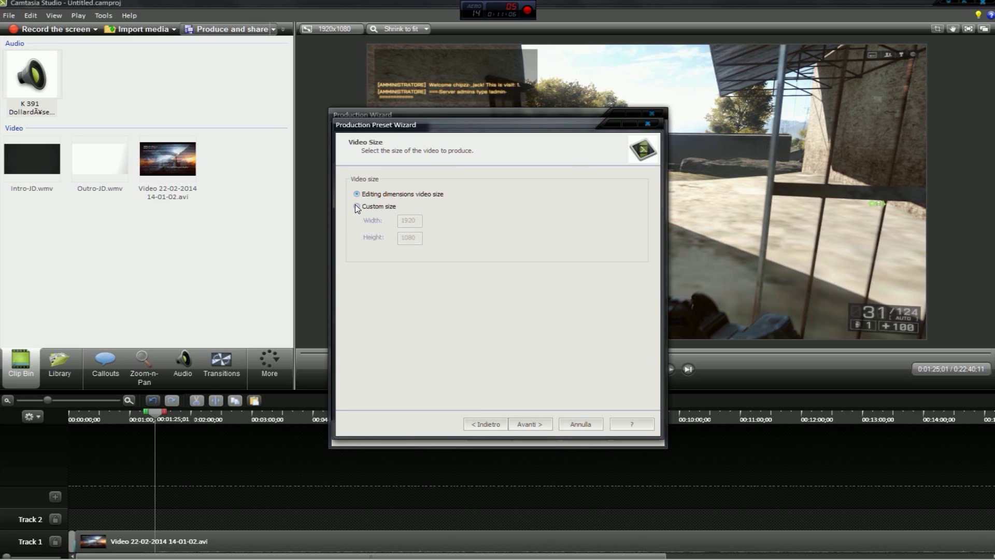
click(356, 206)
drag(419, 221, 376, 239)
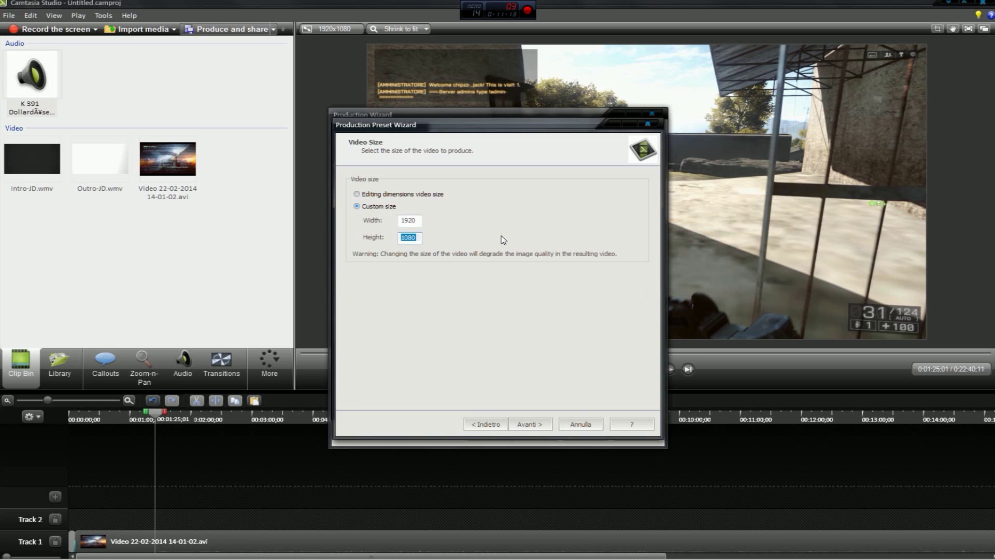
click(530, 423)
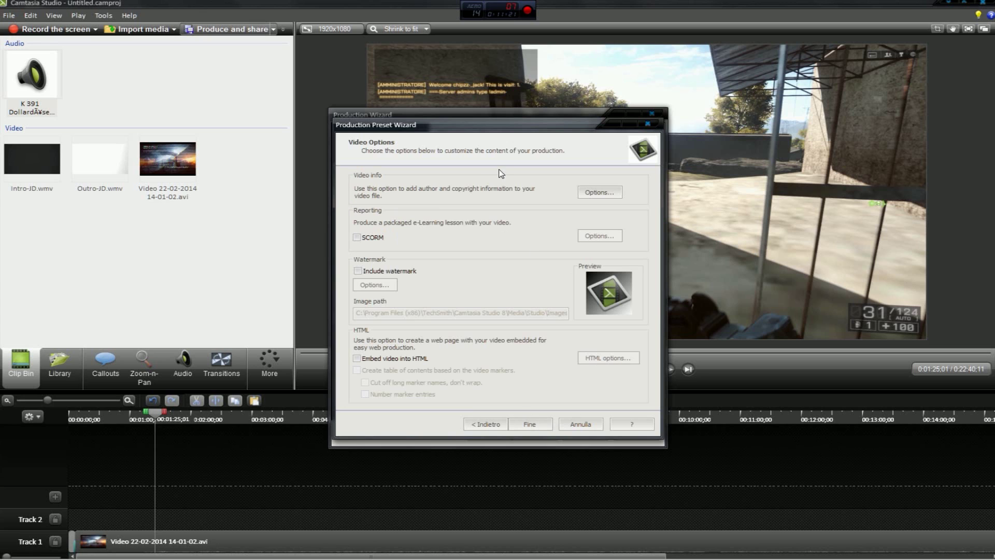
Step: Check the video info options without changing them, finish editing the preset and close the preset manager
click(601, 191)
key(Escape)
click(534, 422)
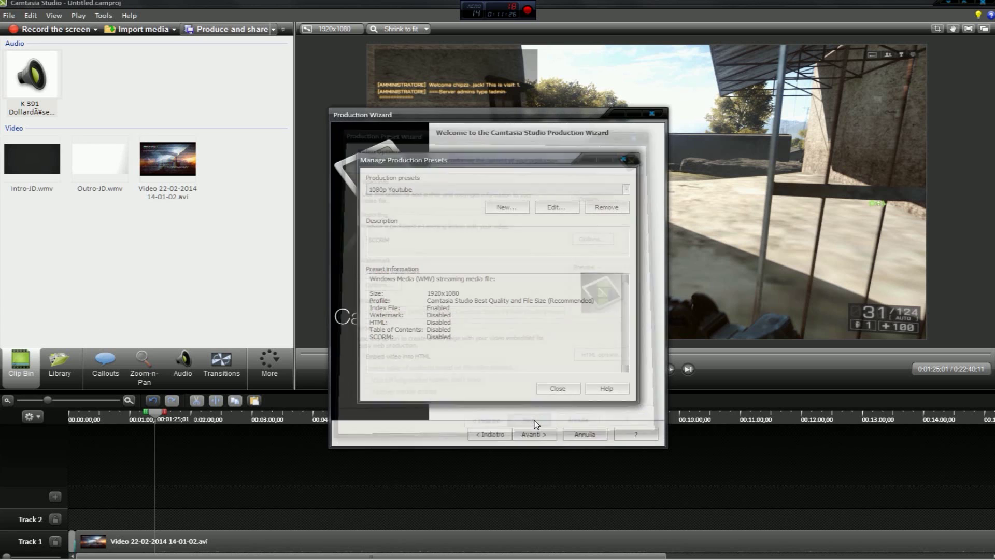
click(558, 388)
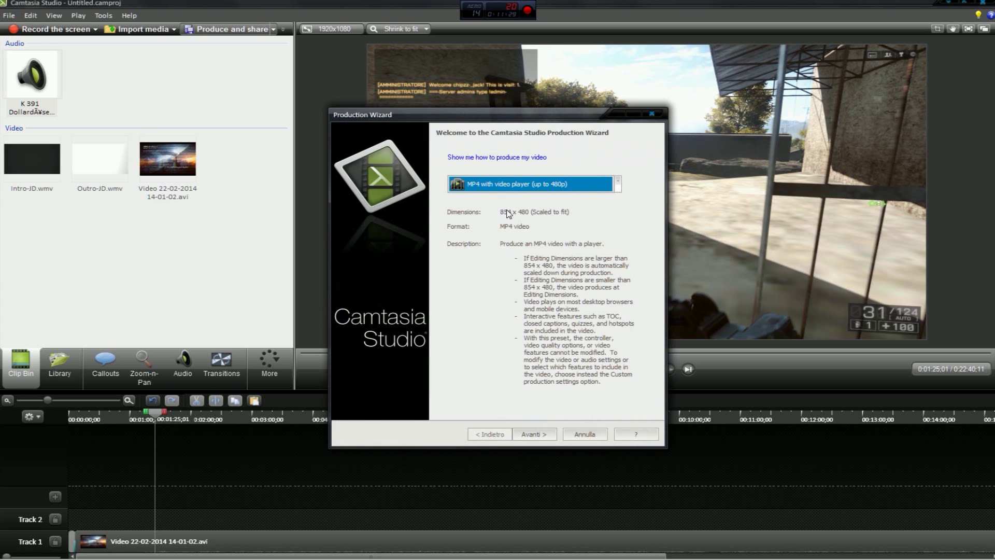
Step: Choose the 1080p Youtube preset for the production and continue to the file name and folder settings
click(511, 181)
click(518, 370)
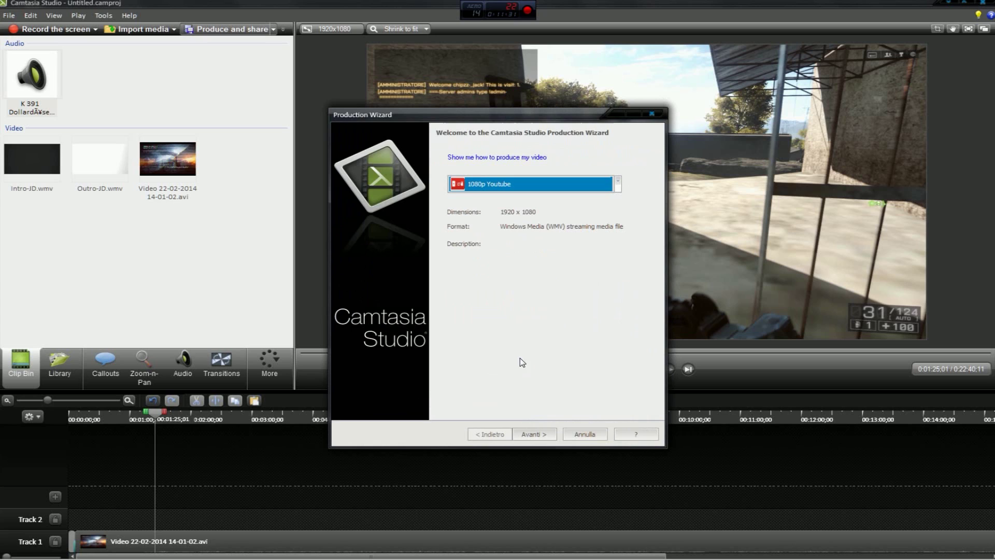
click(533, 433)
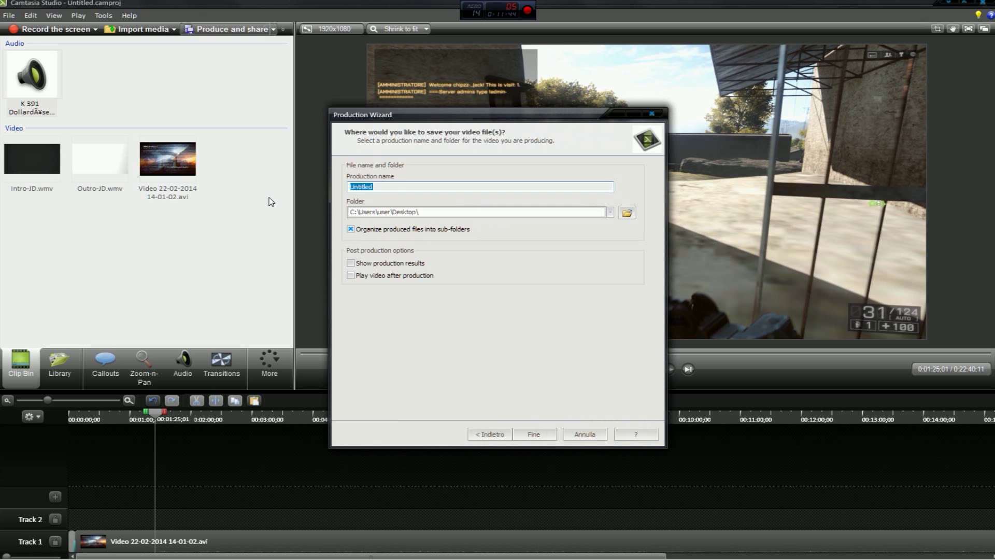
Step: Try to pick the Loadout folder inside Video da caricare as the output location, and cancel the folder choice and the production
click(627, 213)
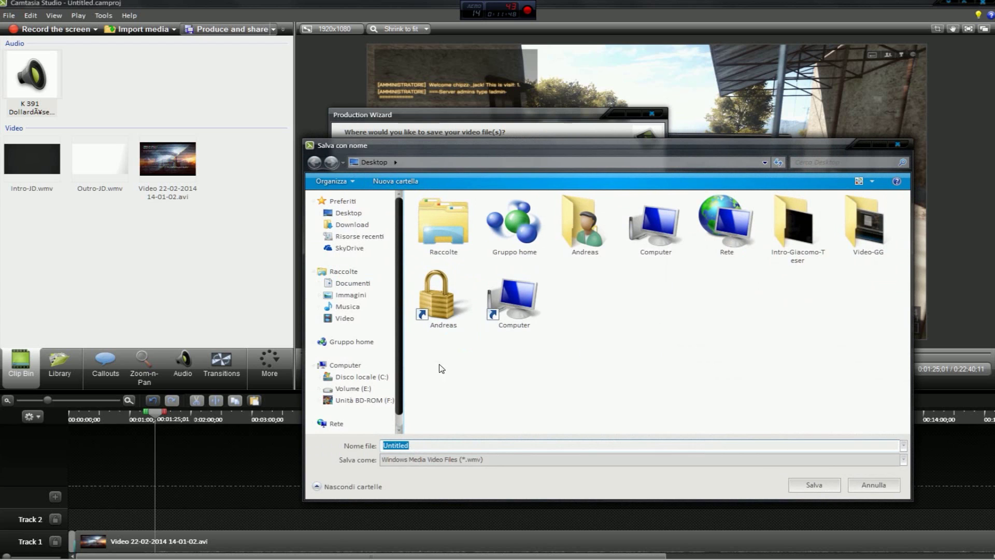
double_click(434, 295)
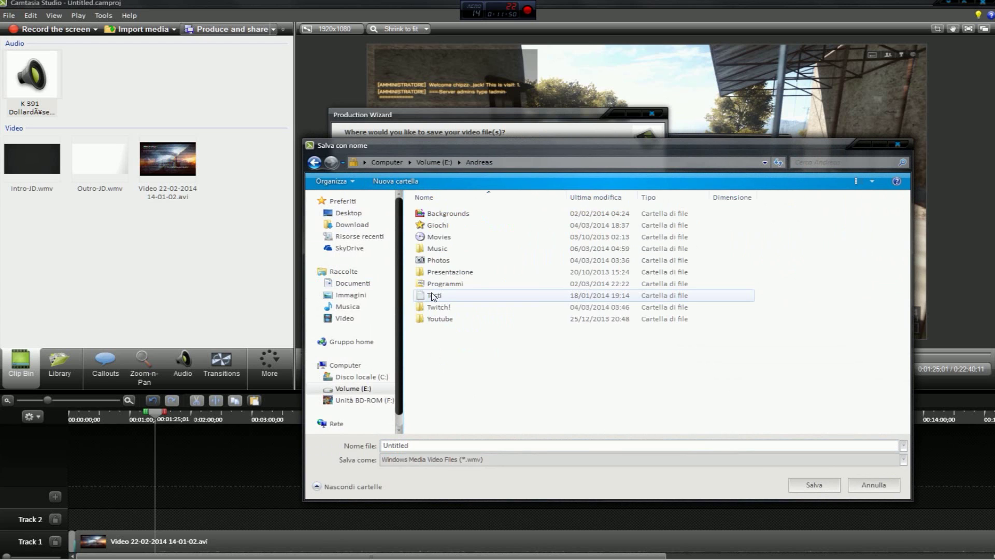
double_click(432, 319)
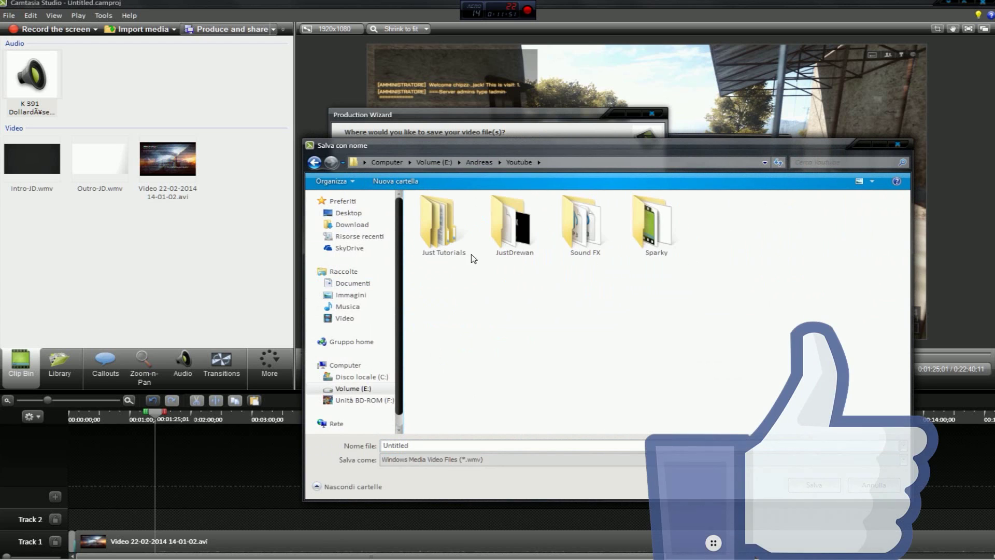
double_click(524, 224)
double_click(511, 251)
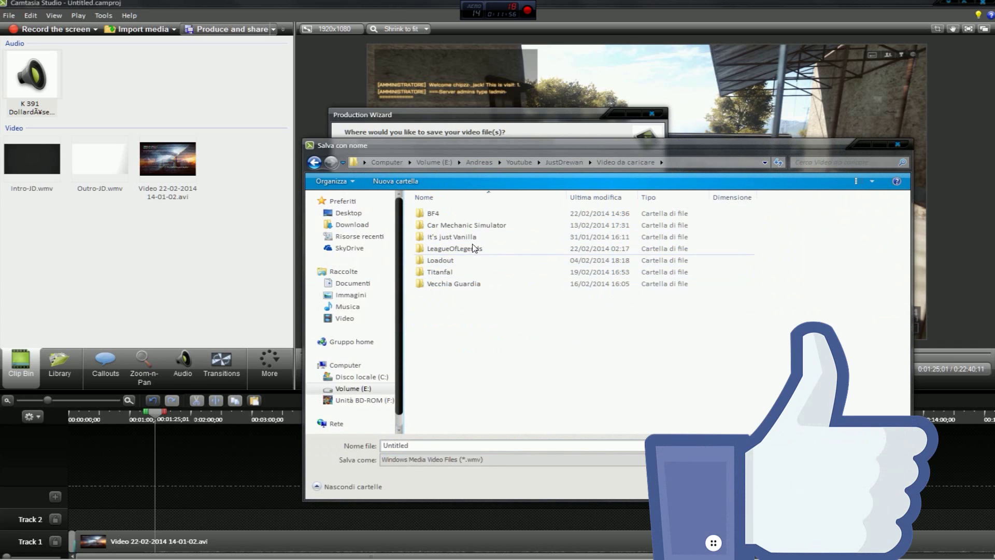
click(455, 260)
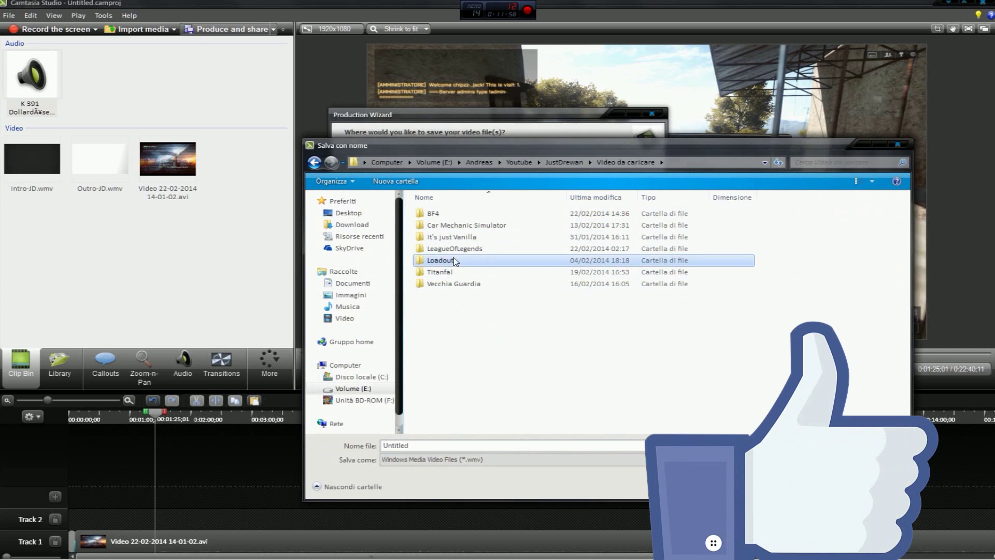
double_click(455, 260)
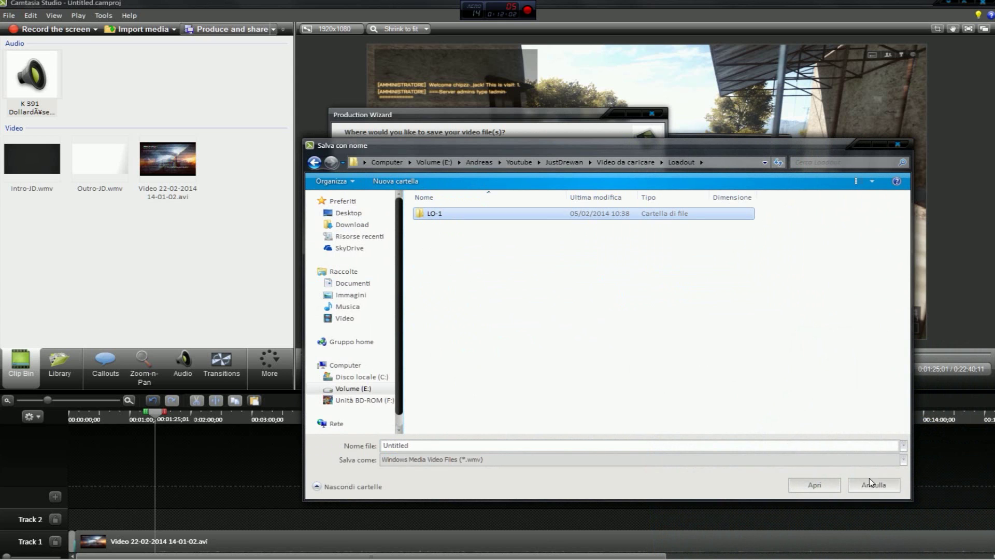
click(870, 483)
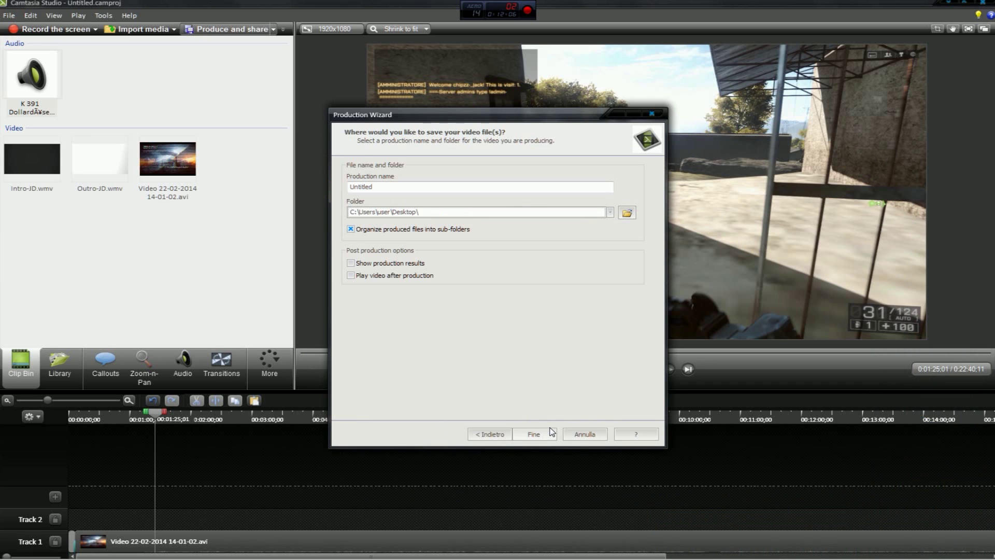
click(577, 435)
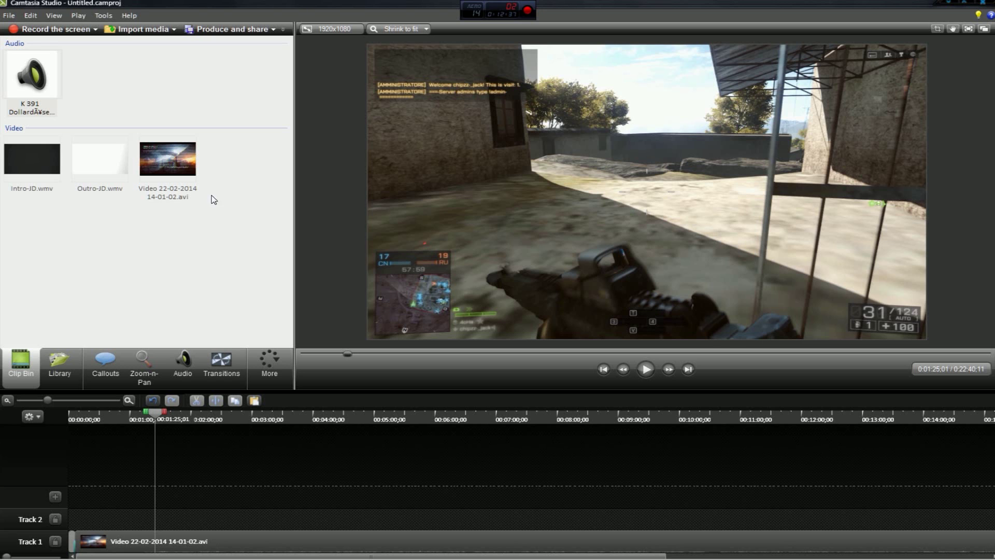
mouse_move(419, 559)
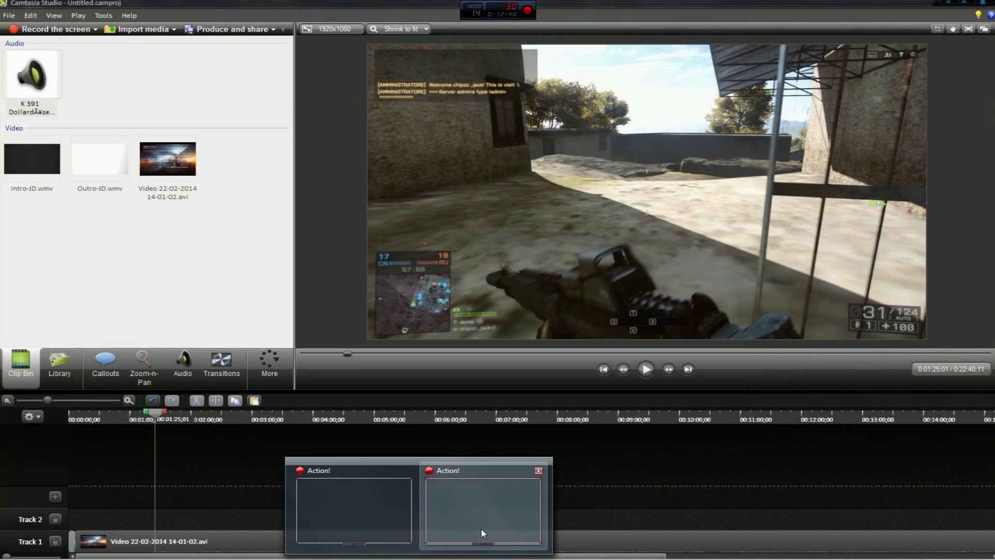
mouse_move(481, 527)
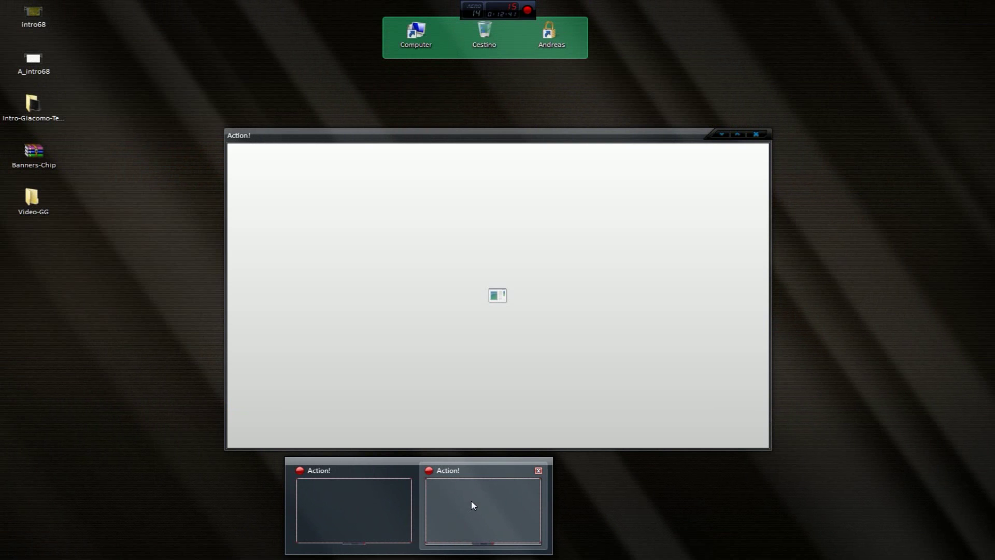